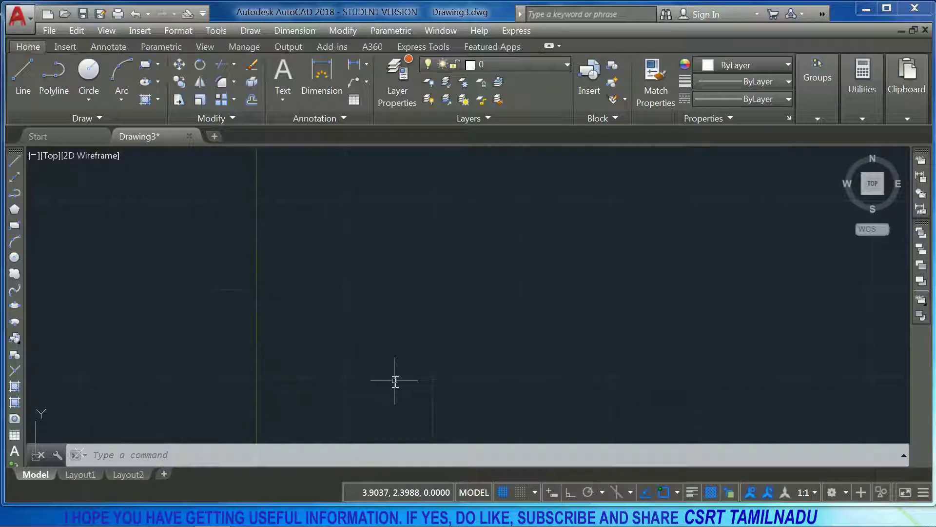
Choose the Desert picture for IMAGEATTACH with a fixed scale of 1.0000
{"action": "type", "text": "IAT"}
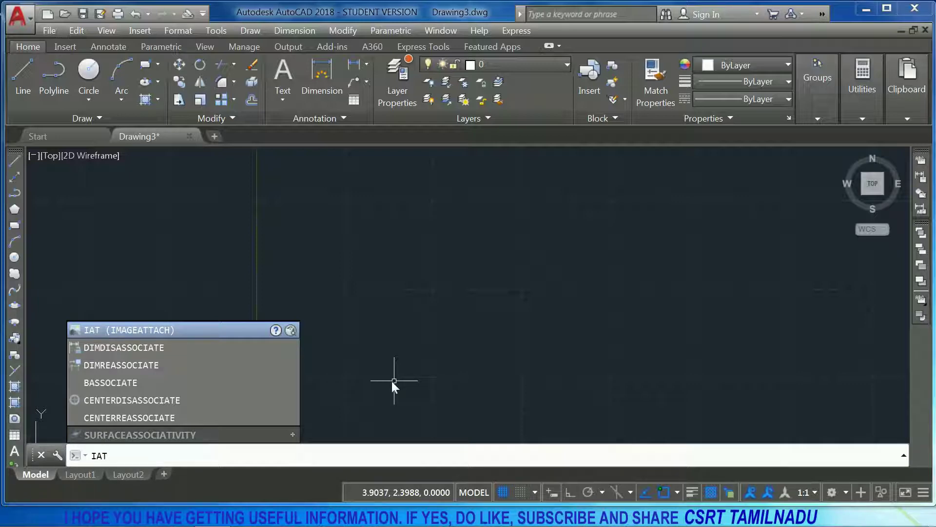
{"action": "key", "text": "Return"}
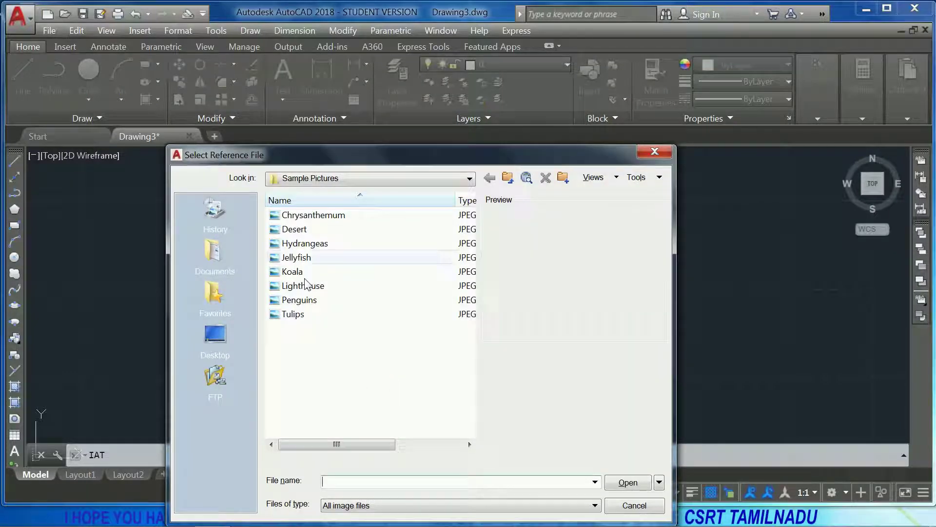
{"action": "double_click", "coordinate": [318, 229]}
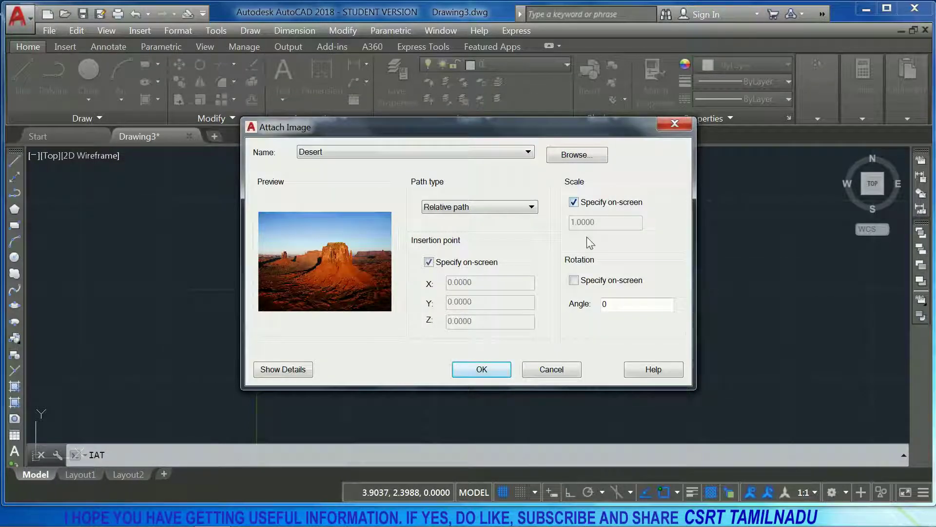
{"action": "left_click", "coordinate": [597, 201]}
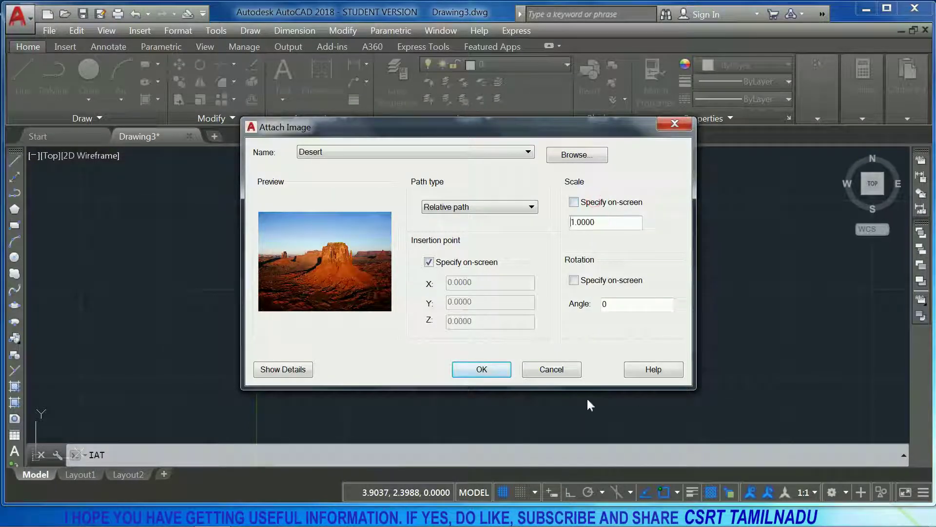
{"action": "left_click", "coordinate": [508, 373]}
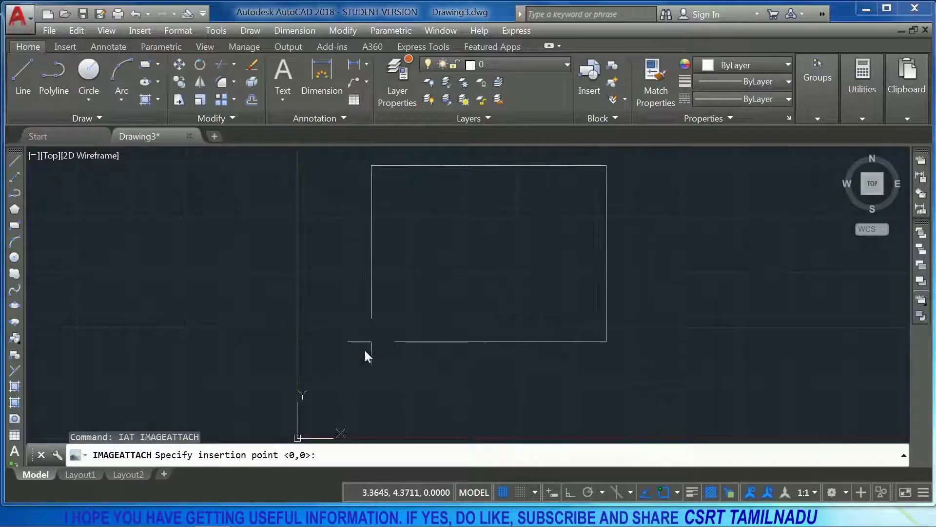
Insert the Desert photo at the picked point and centre it in the view
{"action": "left_click", "coordinate": [383, 321]}
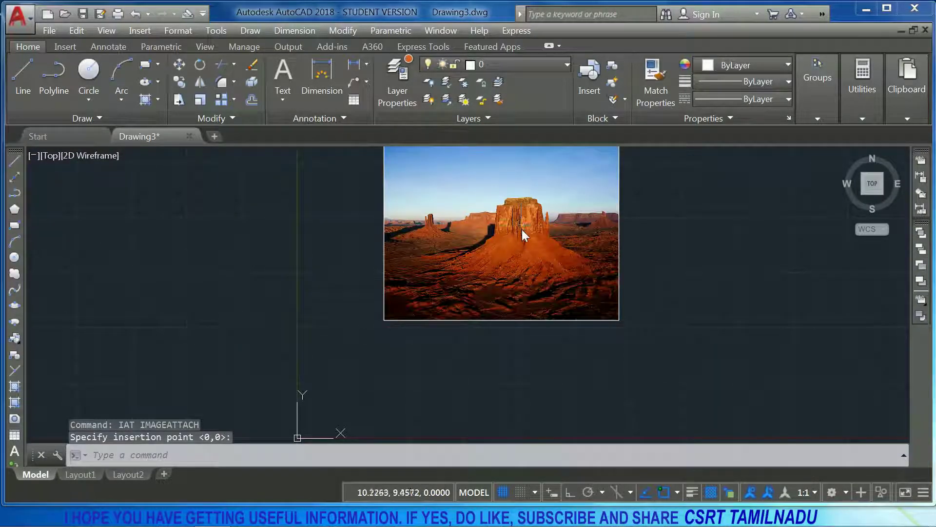
{"action": "scroll", "coordinate": [521, 228], "scroll_direction": "up", "scroll_amount": 4}
{"action": "scroll", "coordinate": [520, 225], "scroll_direction": "down", "scroll_amount": 2}
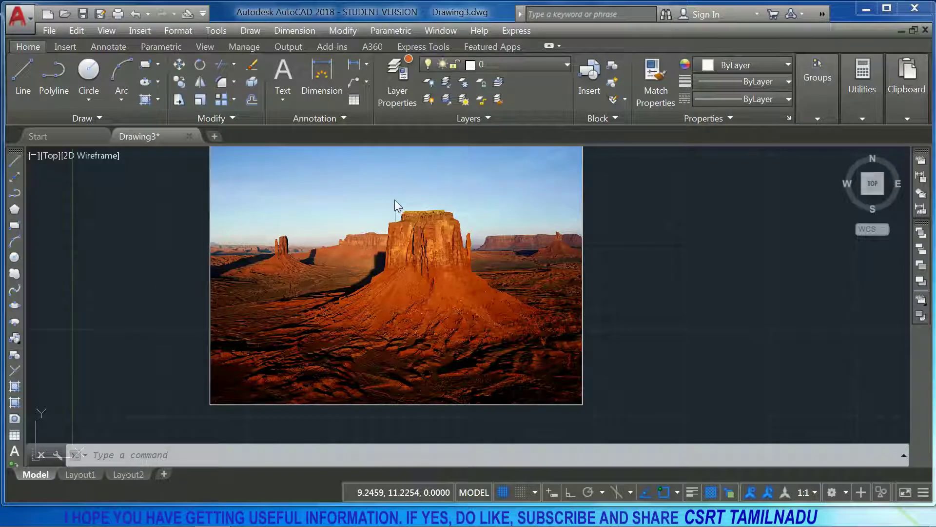
{"action": "middle_click_drag", "start_coordinate": [395, 199], "coordinate": [403, 222]}
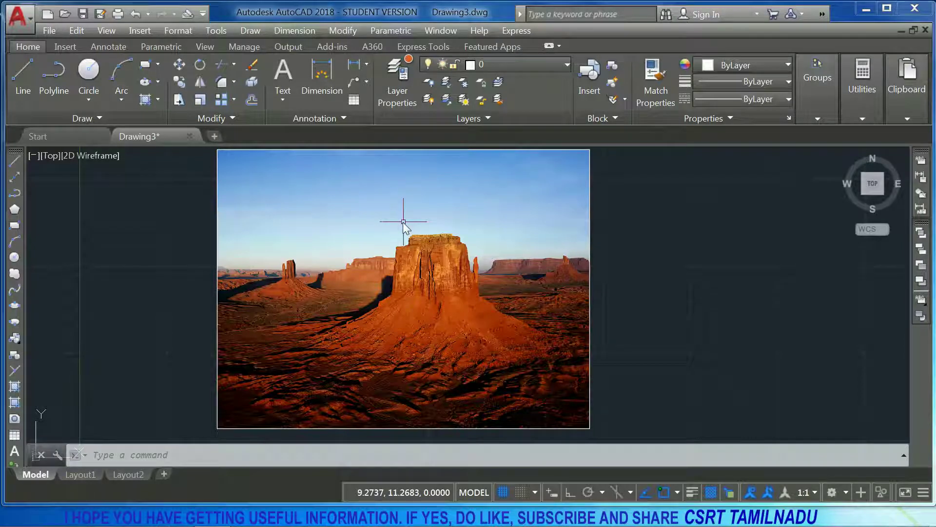
{"action": "type", "text": "ICL"}
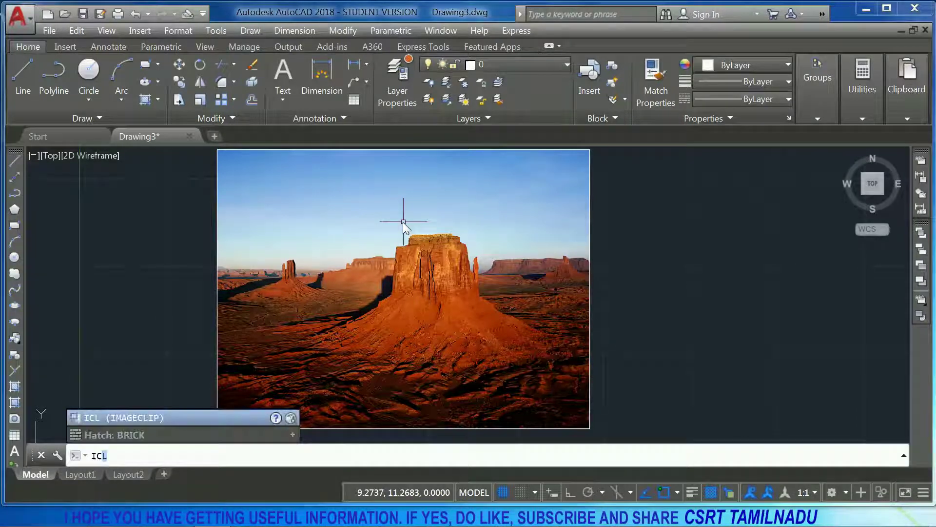
{"action": "key", "text": "Escape"}
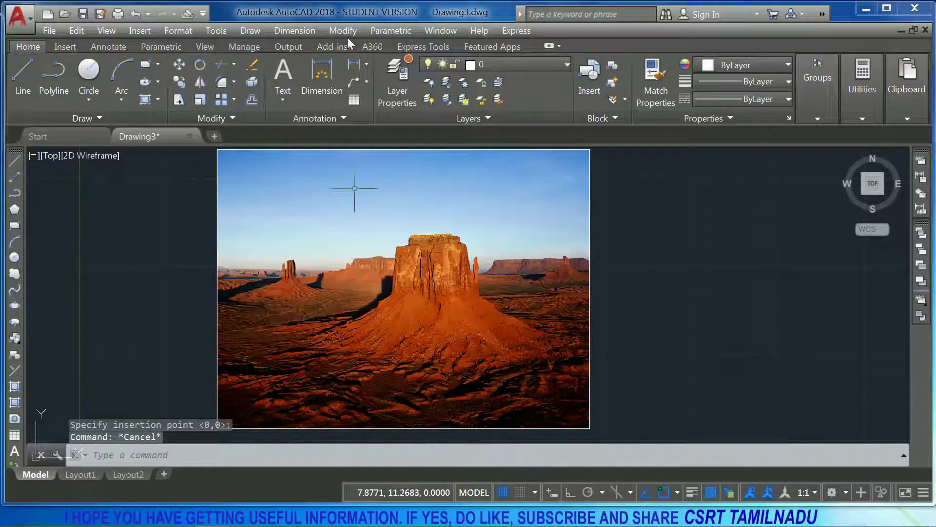
{"action": "left_click", "coordinate": [346, 36]}
{"action": "mouse_move", "coordinate": [393, 66]}
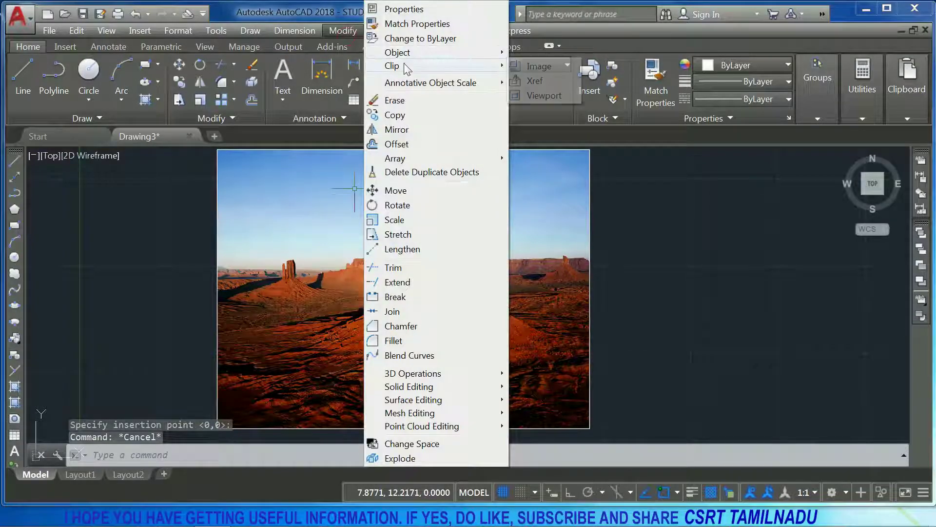
{"action": "left_click", "coordinate": [540, 67]}
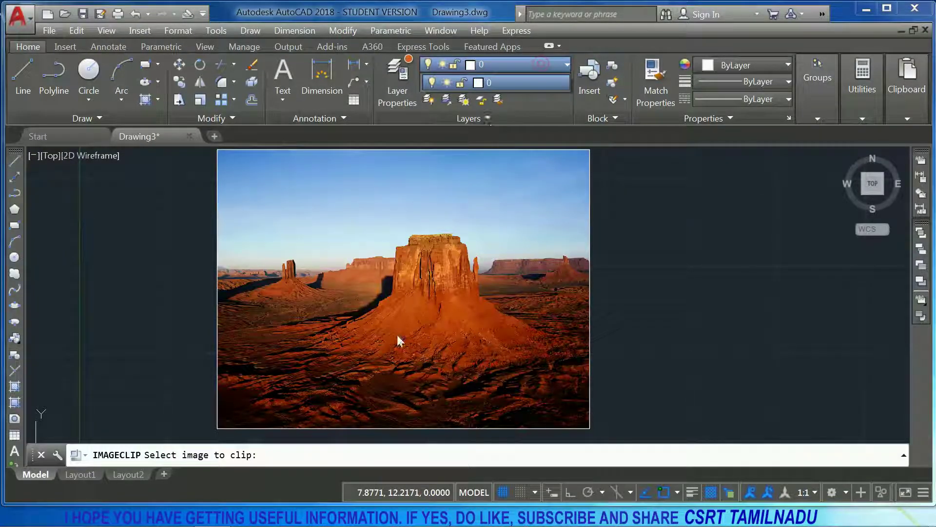
{"action": "key", "text": "Escape"}
{"action": "type", "text": "L"}
{"action": "key", "text": "Return"}
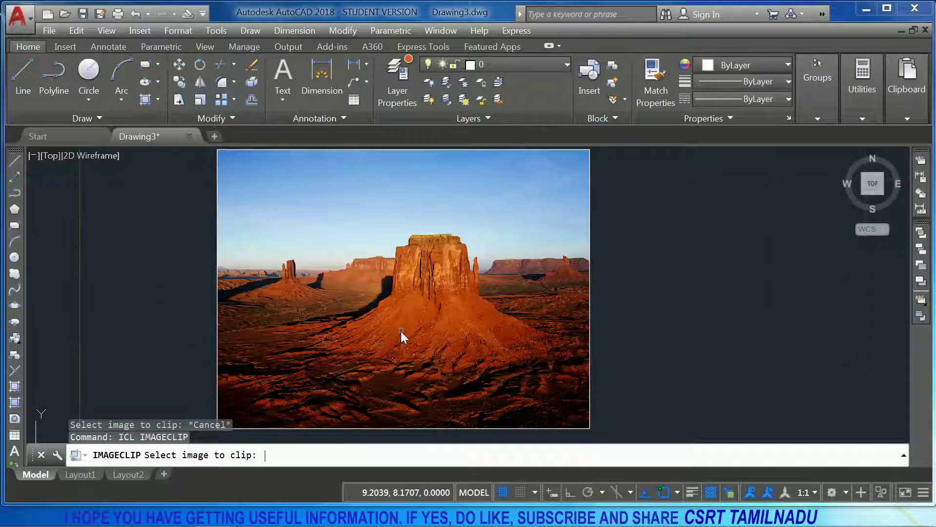
{"action": "left_click", "coordinate": [589, 352]}
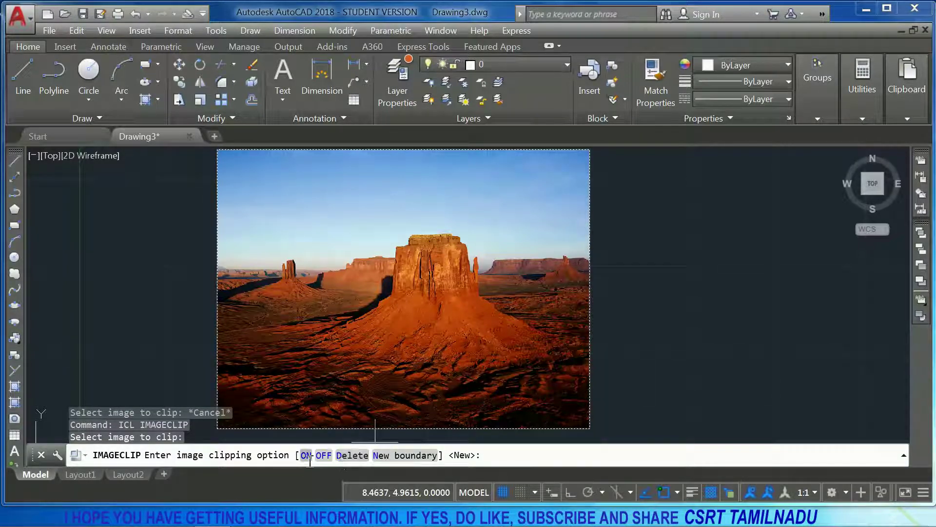
{"action": "left_click", "coordinate": [399, 456]}
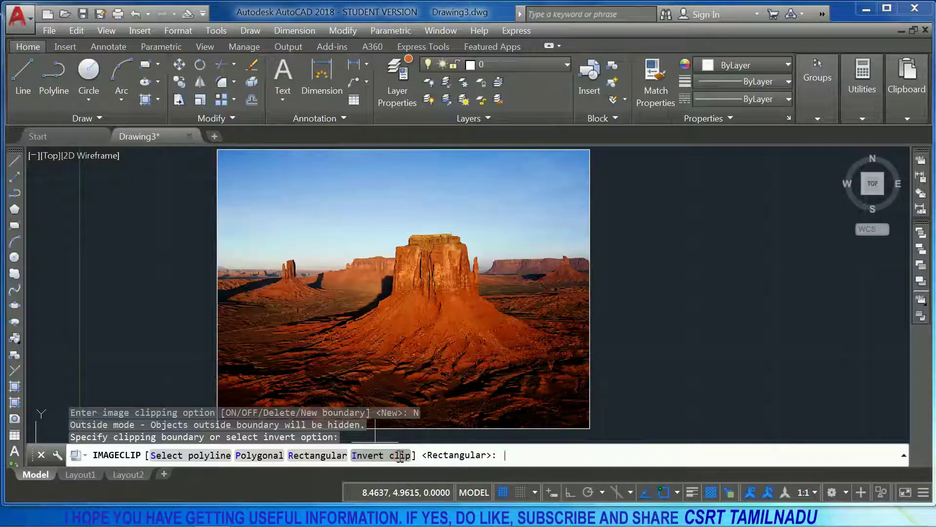
{"action": "left_click", "coordinate": [249, 456]}
{"action": "left_click", "coordinate": [299, 332]}
{"action": "left_click", "coordinate": [315, 230]}
{"action": "left_click", "coordinate": [391, 259]}
{"action": "left_click", "coordinate": [438, 358]}
{"action": "left_click", "coordinate": [347, 378]}
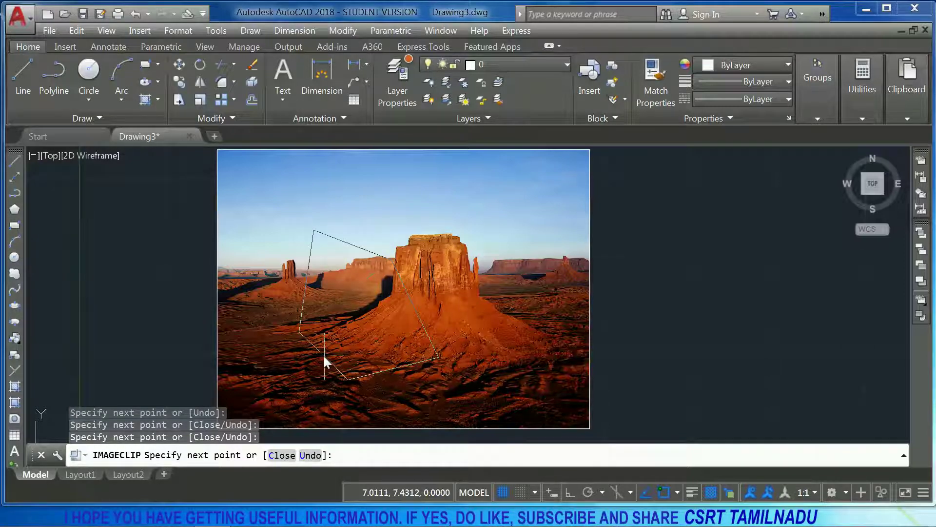
{"action": "key", "text": "Return"}
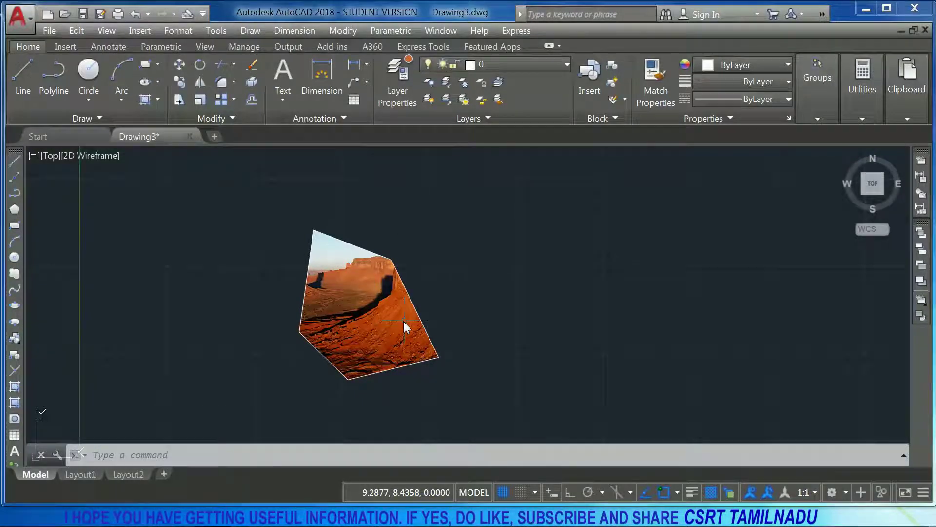
{"action": "key", "text": "ctrl+z"}
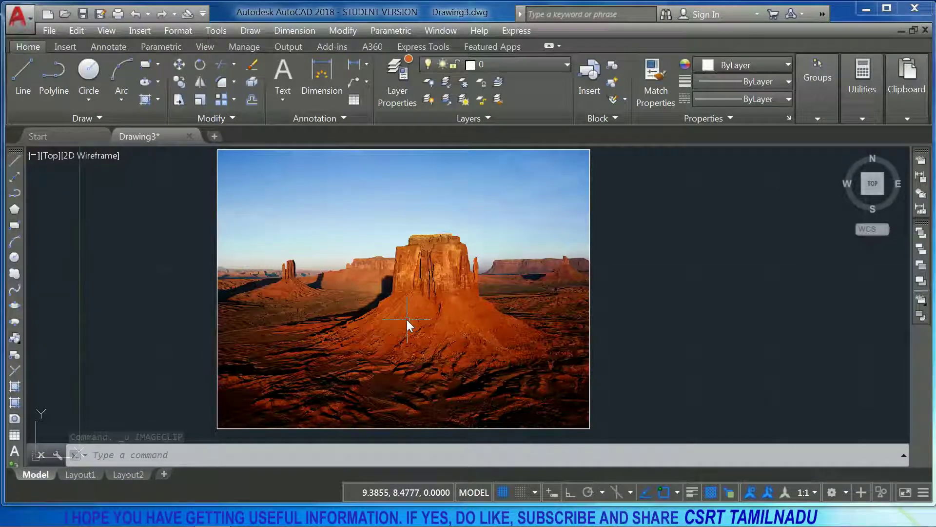
Draw a closed six-vertex polyline outline around the butte on the photo
{"action": "type", "text": "PL"}
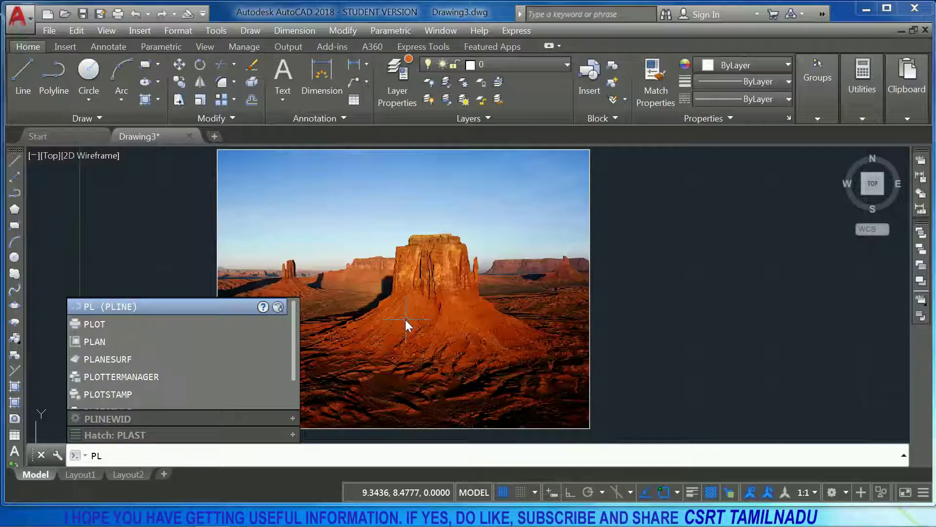
{"action": "key", "text": "Return"}
{"action": "left_click", "coordinate": [326, 321]}
{"action": "left_click", "coordinate": [357, 259]}
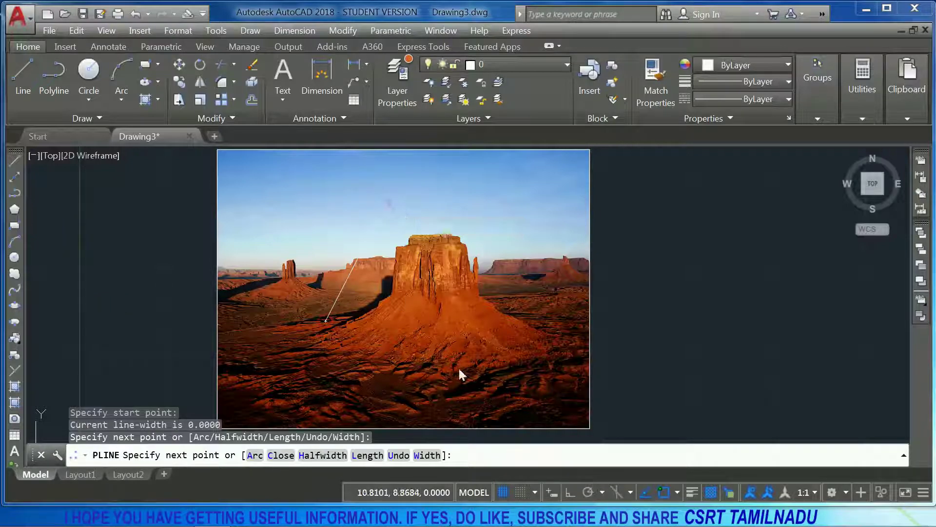
{"action": "left_click", "coordinate": [386, 202]}
{"action": "left_click", "coordinate": [456, 305]}
{"action": "left_click", "coordinate": [453, 375]}
{"action": "left_click", "coordinate": [376, 327]}
{"action": "type", "text": "C"}
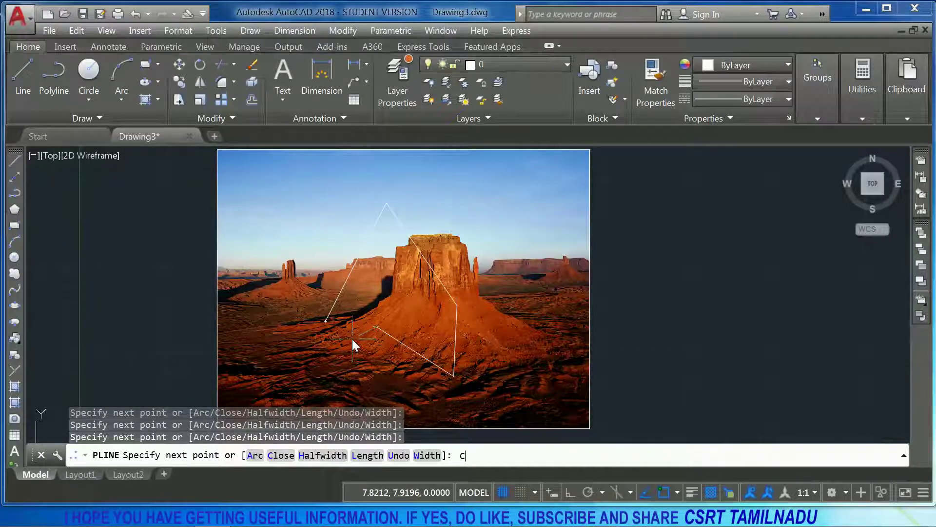
{"action": "key", "text": "Return"}
Leave the polyline unedited and deselected, then start IMAGECLIP with ICL
{"action": "double_click", "coordinate": [347, 273]}
{"action": "key", "text": "Escape"}
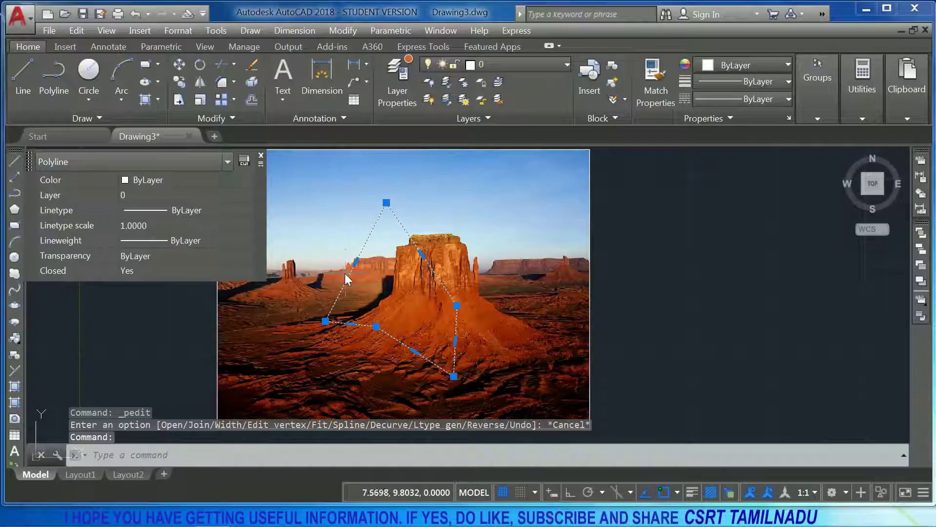
{"action": "key", "text": "Escape"}
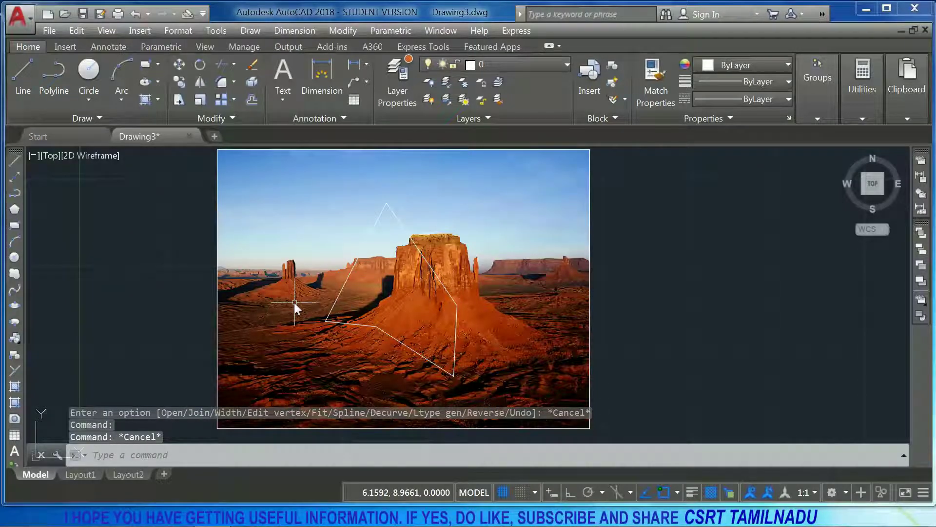
{"action": "type", "text": "ICL"}
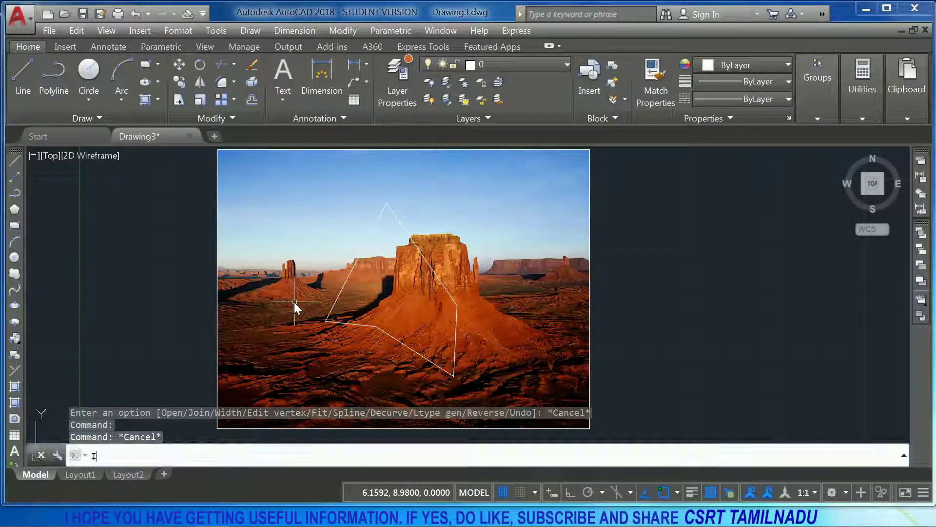
{"action": "key", "text": "Return"}
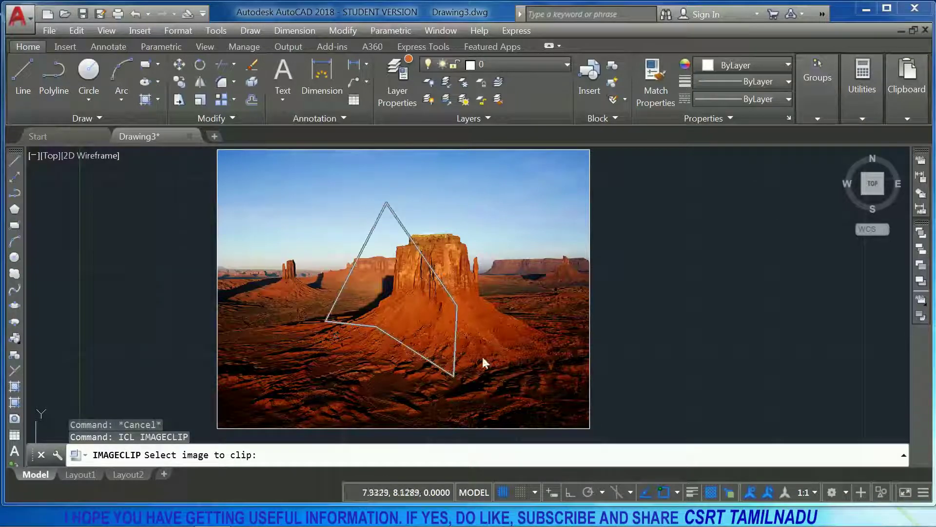
Clip the Desert photo to the existing polyline boundary
{"action": "left_click", "coordinate": [589, 309]}
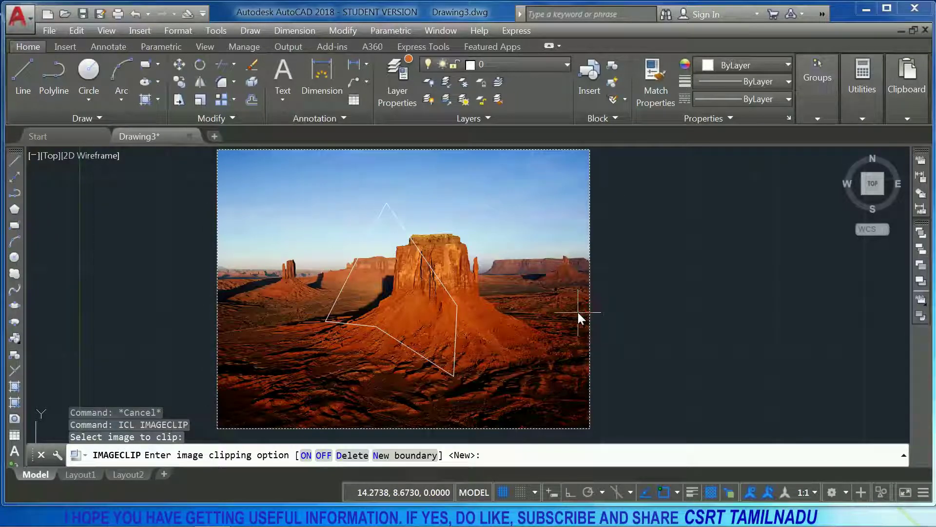
{"action": "left_click", "coordinate": [404, 455]}
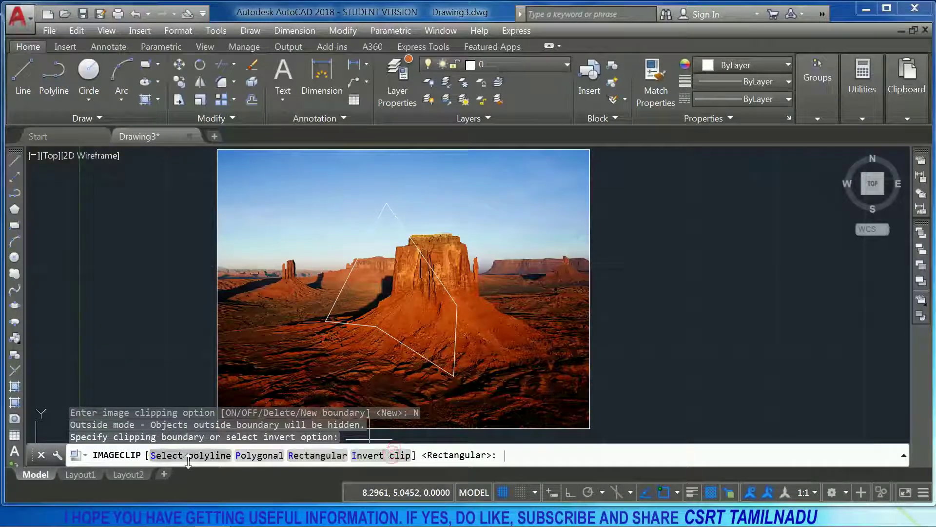
{"action": "left_click", "coordinate": [188, 456]}
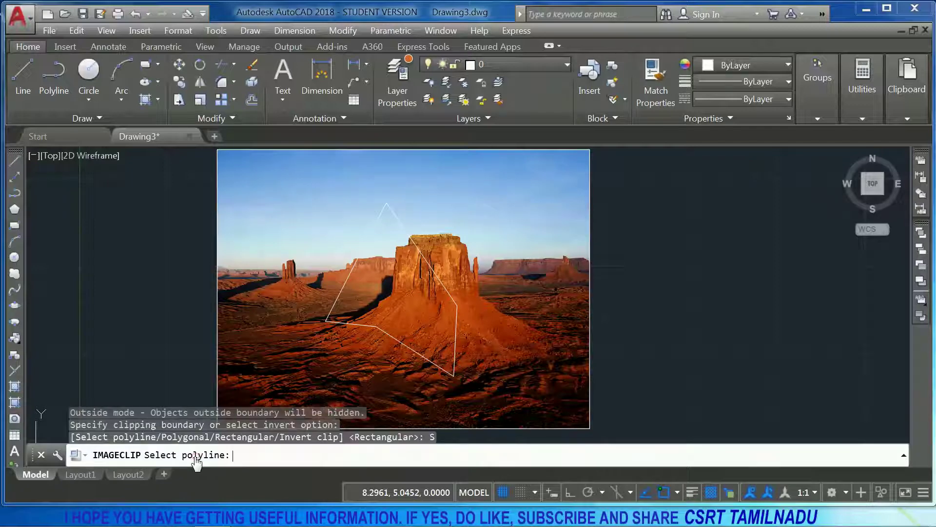
{"action": "left_click", "coordinate": [367, 325]}
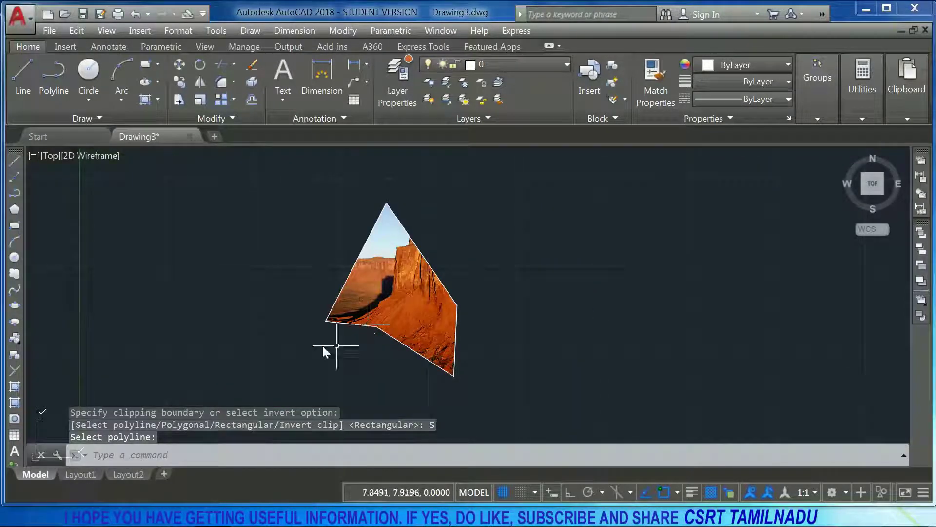
Undo the clip to restore the full photo and erase the polyline outline
{"action": "left_click", "coordinate": [378, 331]}
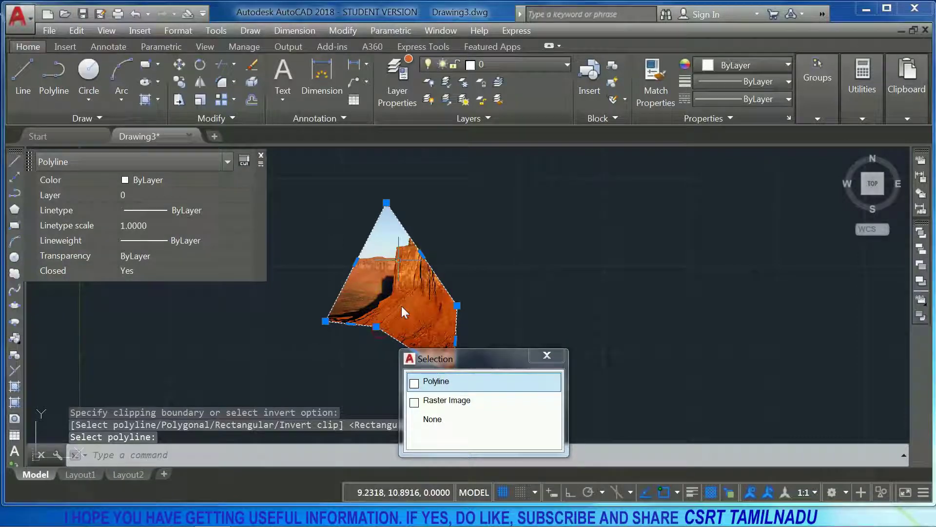
{"action": "left_click", "coordinate": [458, 381]}
{"action": "key", "text": "Delete"}
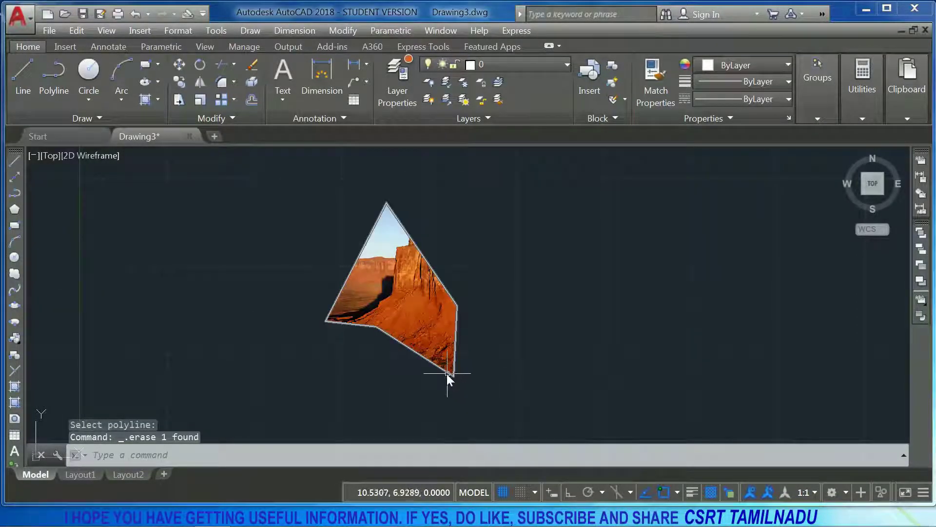
{"action": "key", "text": "ctrl+z"}
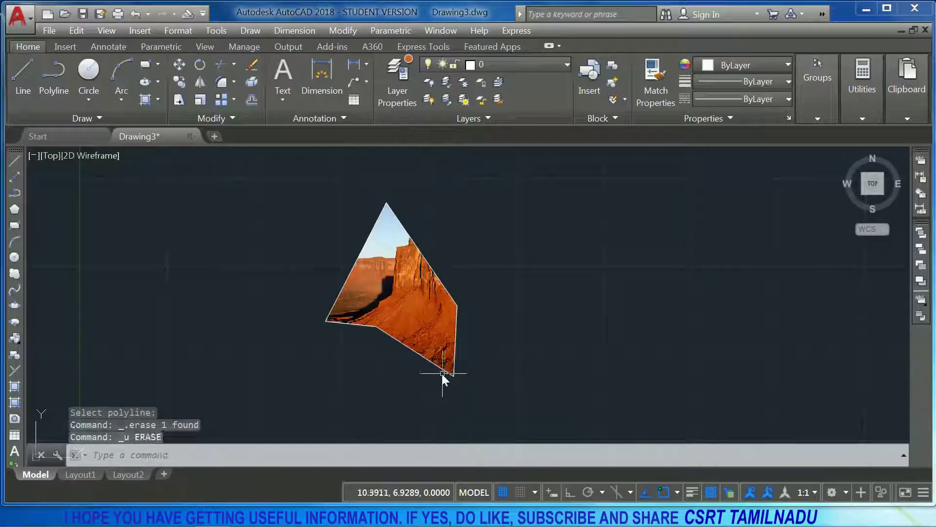
{"action": "key", "text": "ctrl+z"}
{"action": "key", "text": "Delete"}
Start a new IMAGECLIP boundary on the Desert photo
{"action": "type", "text": "IC"}
{"action": "key", "text": "Return"}
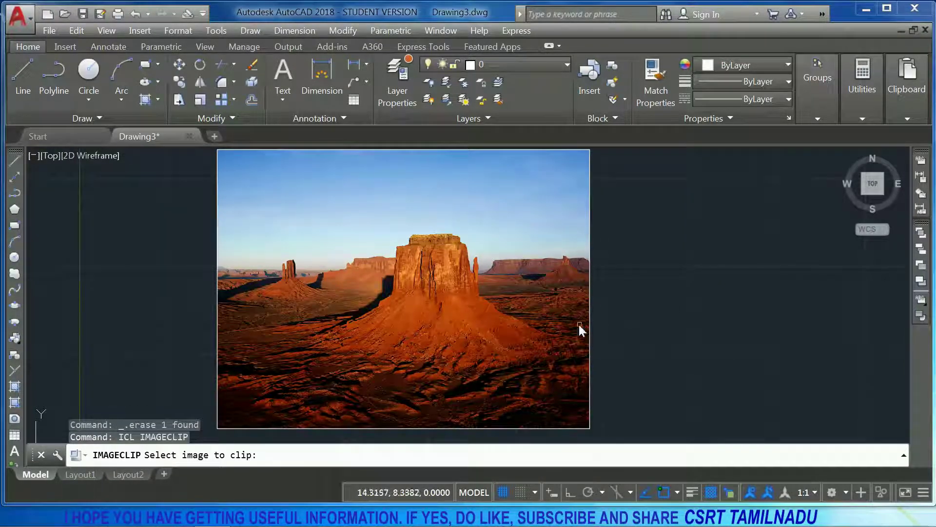
{"action": "left_click", "coordinate": [590, 320]}
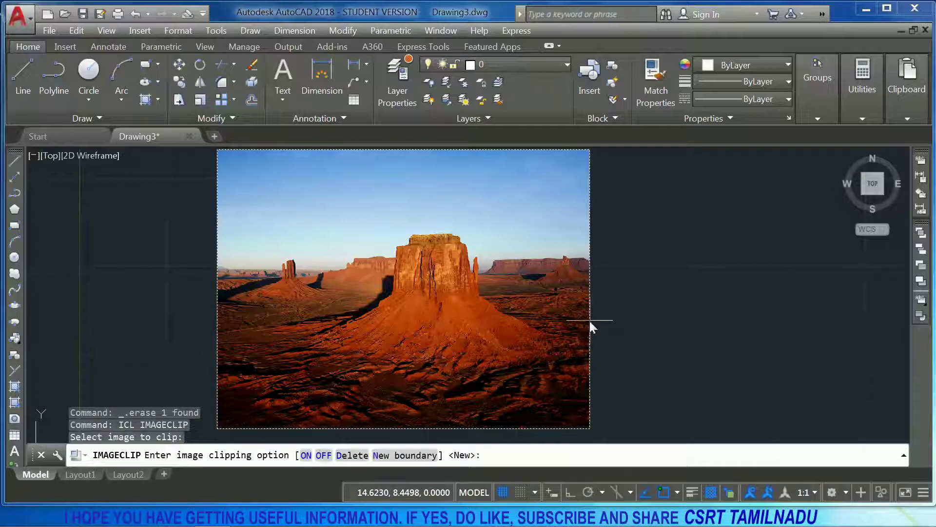
{"action": "left_click", "coordinate": [403, 455]}
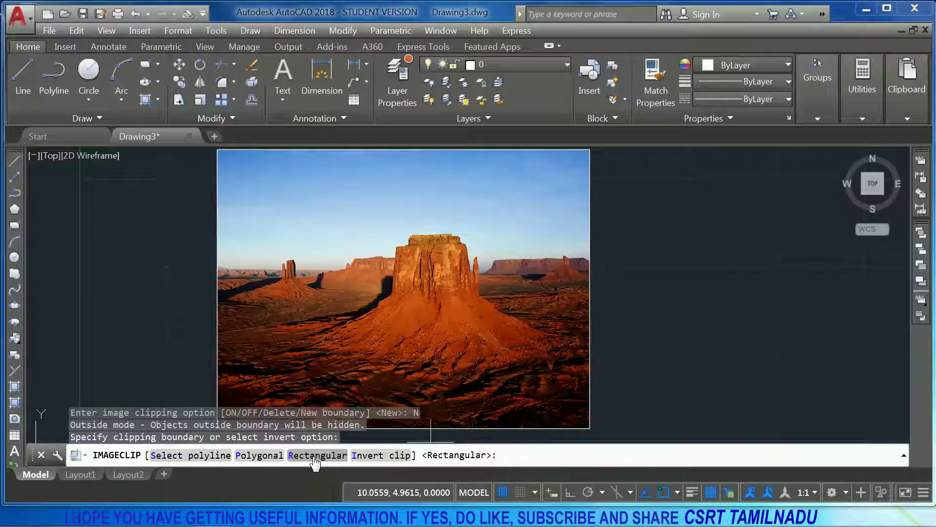
Clip the photo to a rectangle drawn around the central butte
{"action": "left_click", "coordinate": [317, 455]}
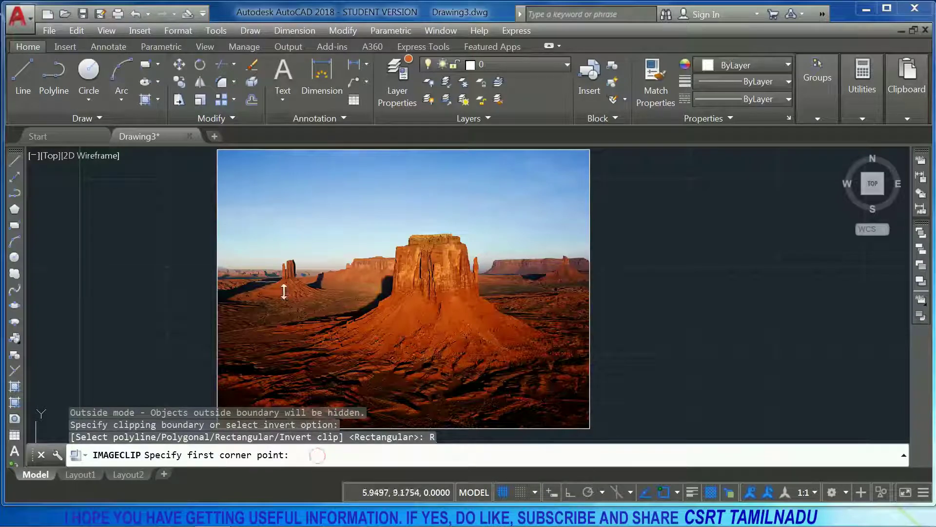
{"action": "left_click", "coordinate": [397, 218]}
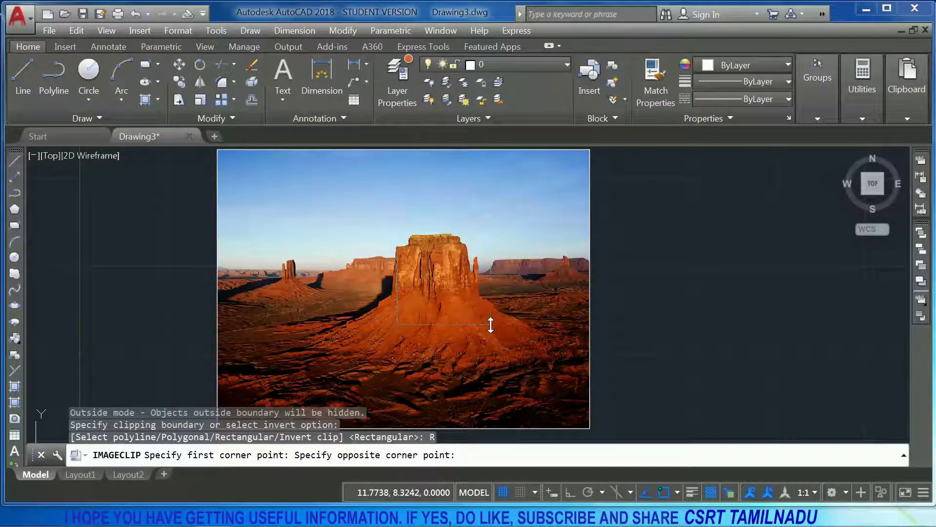
{"action": "left_click", "coordinate": [491, 324]}
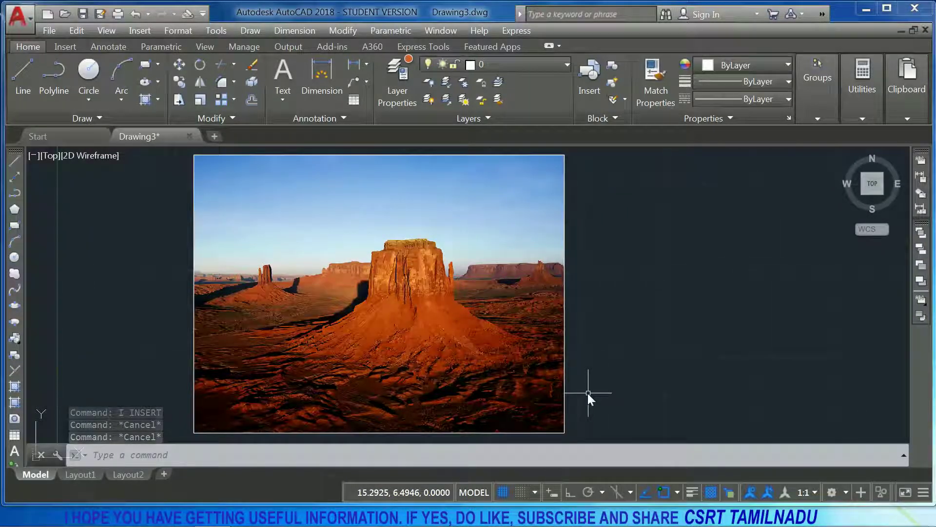
Apply an inverted rectangular clip hiding the butte, then undo it to restore the photo
{"action": "type", "text": "ICL"}
{"action": "key", "text": "Return"}
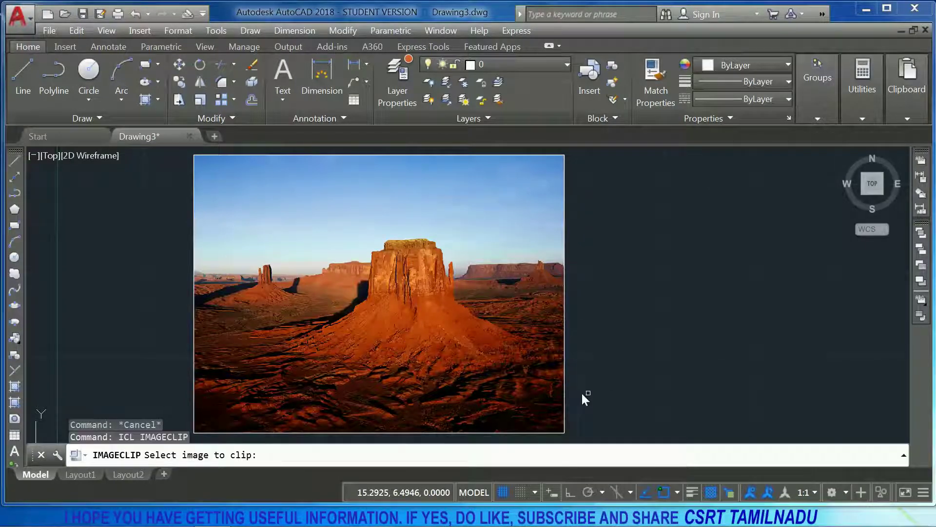
{"action": "left_click", "coordinate": [564, 373]}
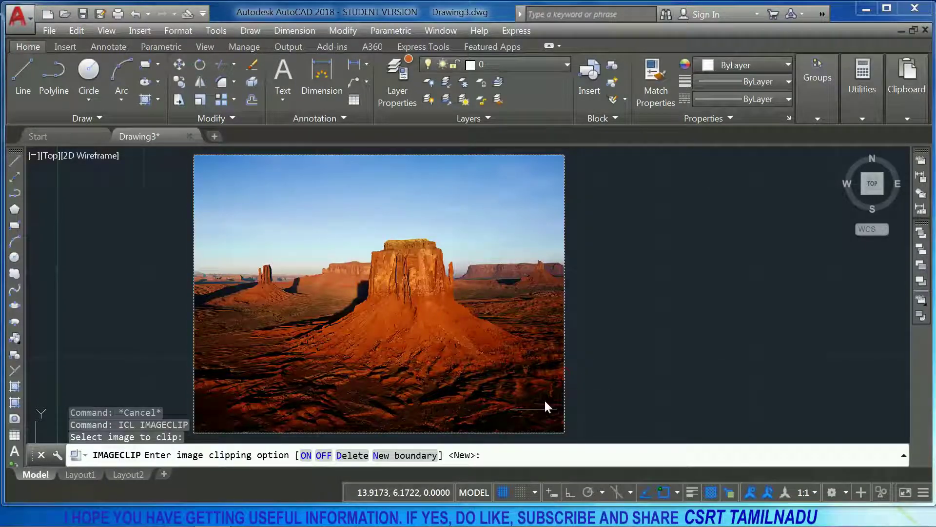
{"action": "left_click", "coordinate": [416, 456]}
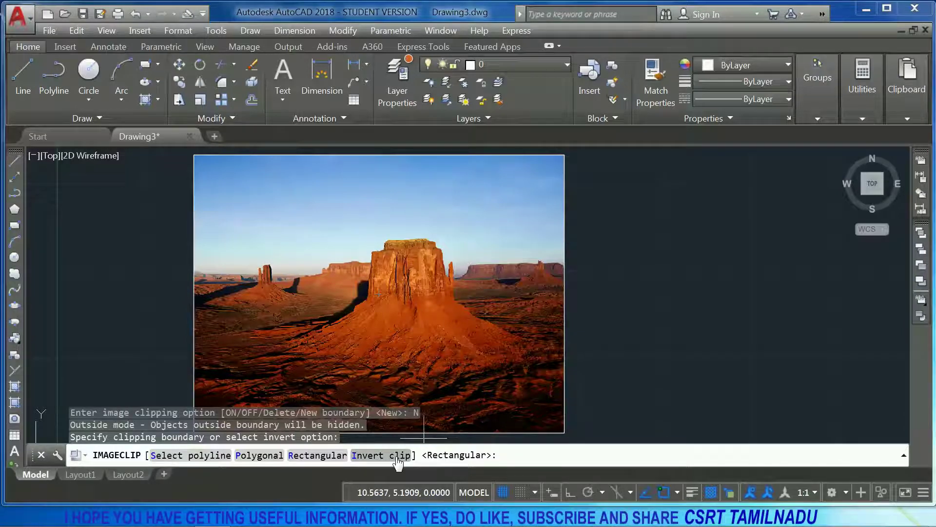
{"action": "left_click", "coordinate": [364, 456]}
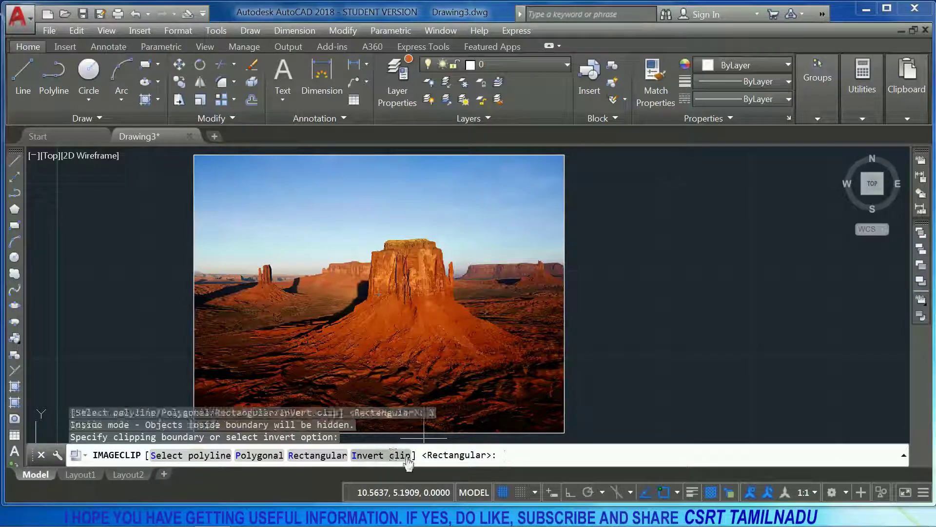
{"action": "left_click", "coordinate": [332, 456]}
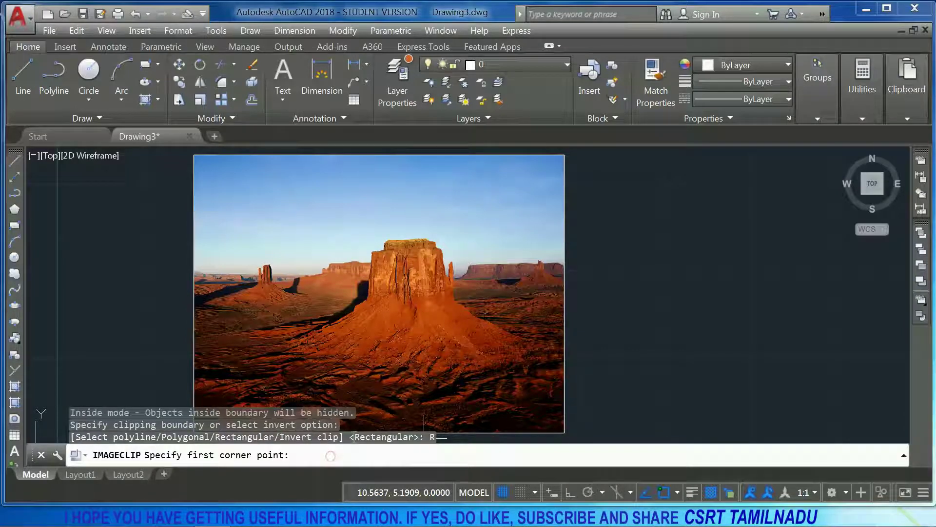
{"action": "left_click", "coordinate": [359, 222]}
{"action": "left_click", "coordinate": [466, 318]}
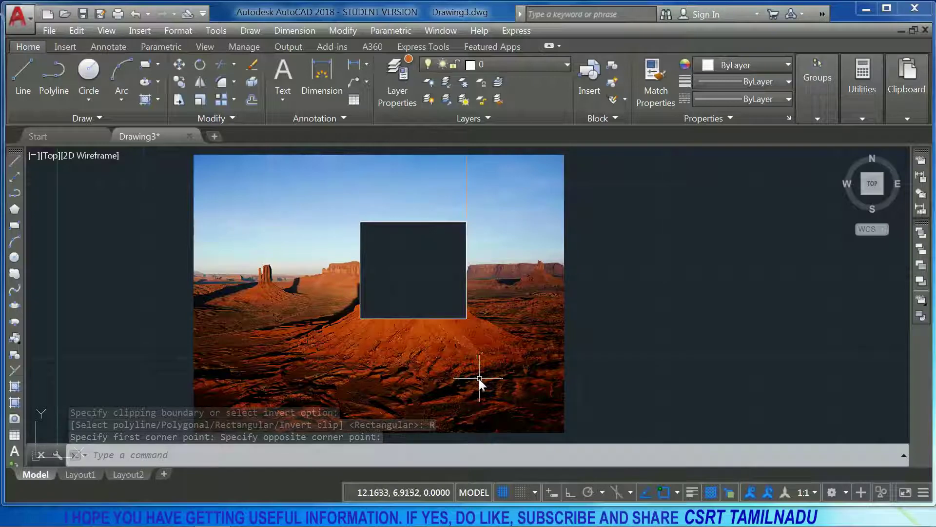
{"action": "key", "text": "ctrl+z"}
{"action": "key", "text": "Escape"}
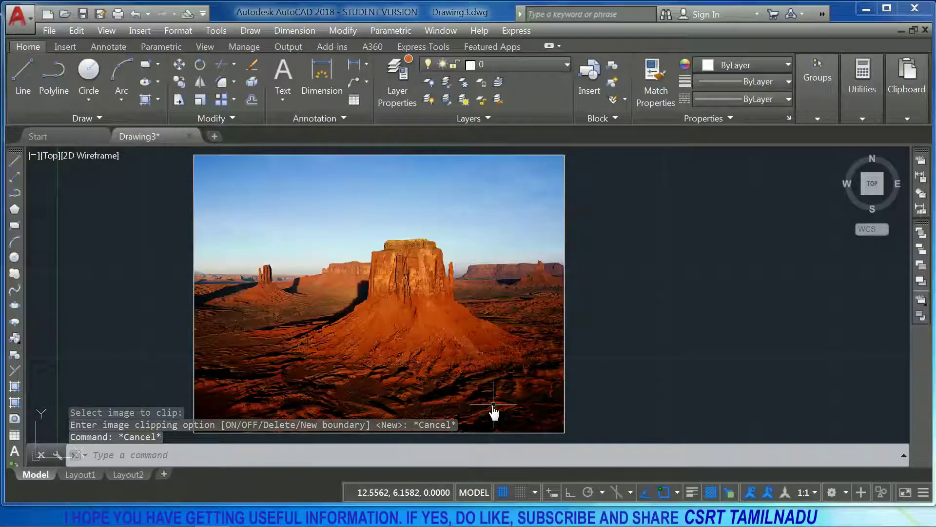
Clip the Desert photo to a small rectangle over part of the butte's left face
{"action": "type", "text": "icl"}
{"action": "key", "text": "Return"}
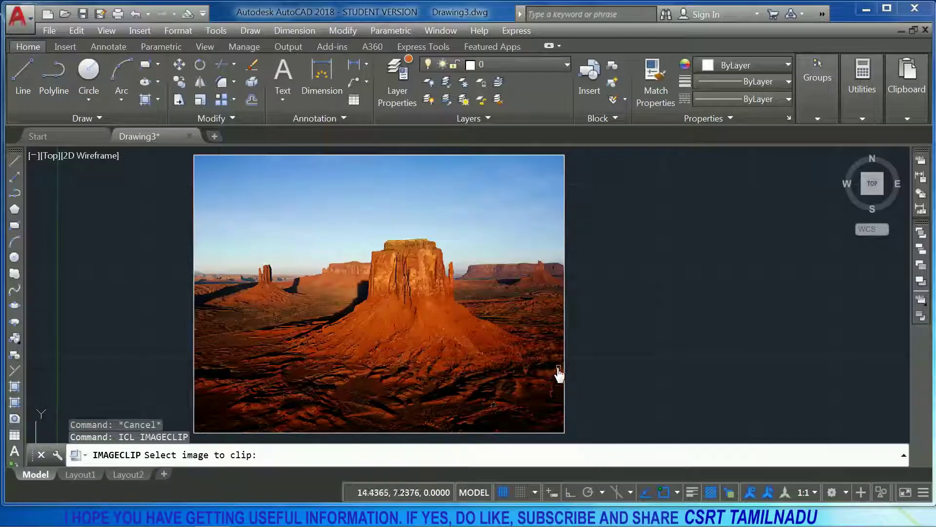
{"action": "left_click", "coordinate": [549, 385]}
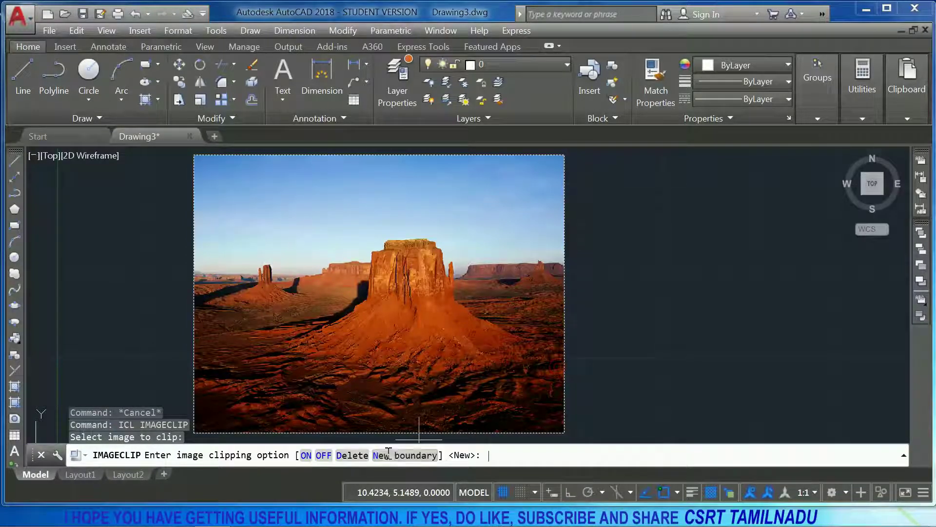
{"action": "left_click", "coordinate": [410, 455]}
{"action": "left_click", "coordinate": [322, 455]}
{"action": "left_click", "coordinate": [343, 262]}
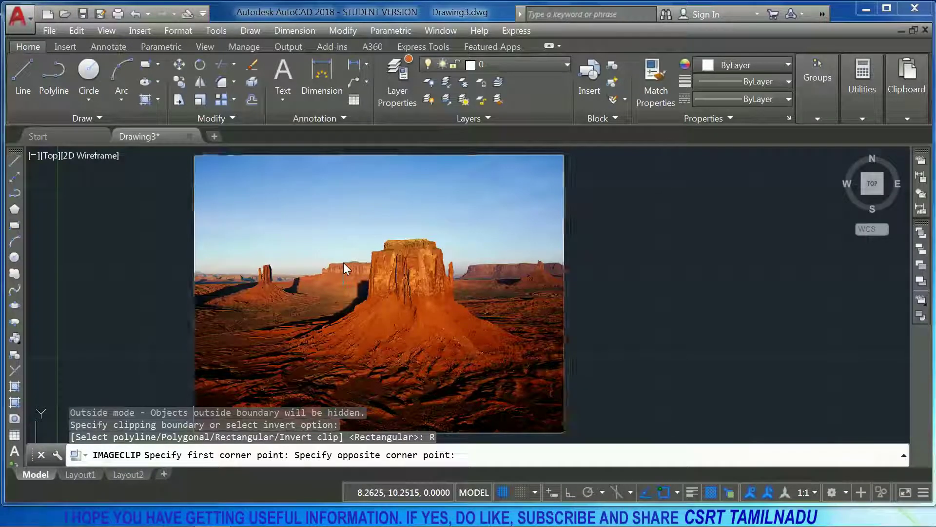
{"action": "left_click", "coordinate": [400, 333]}
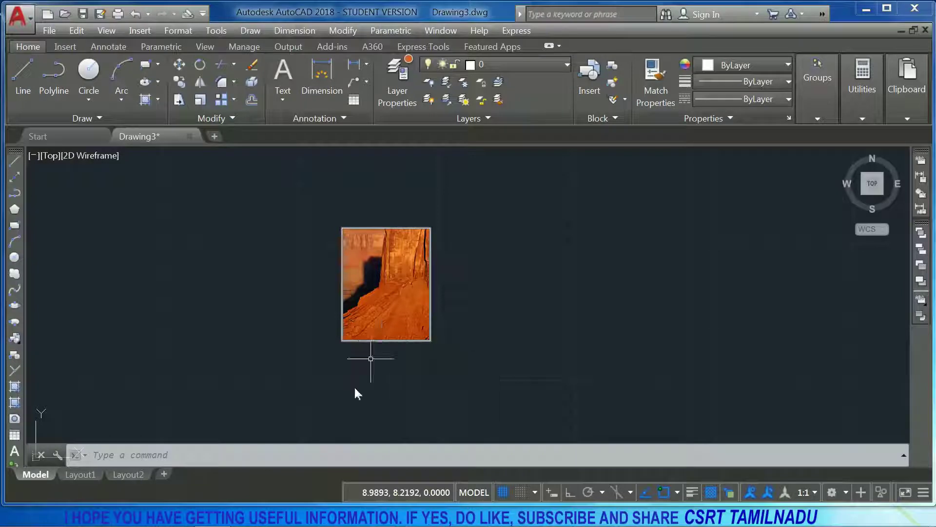
Turn the photo's clipping OFF to show the whole desert scene
{"action": "type", "text": "I9"}
{"action": "key", "text": "BackSpace"}
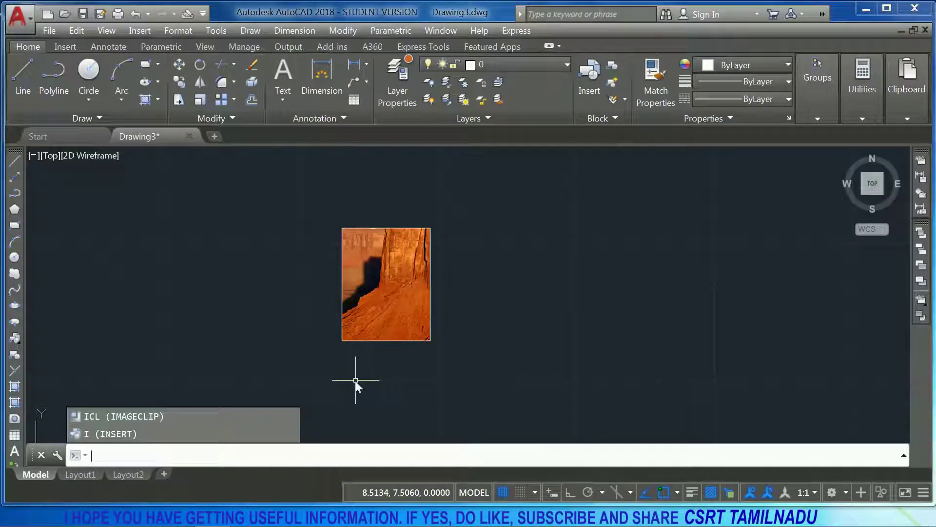
{"action": "type", "text": "CL"}
{"action": "key", "text": "Return"}
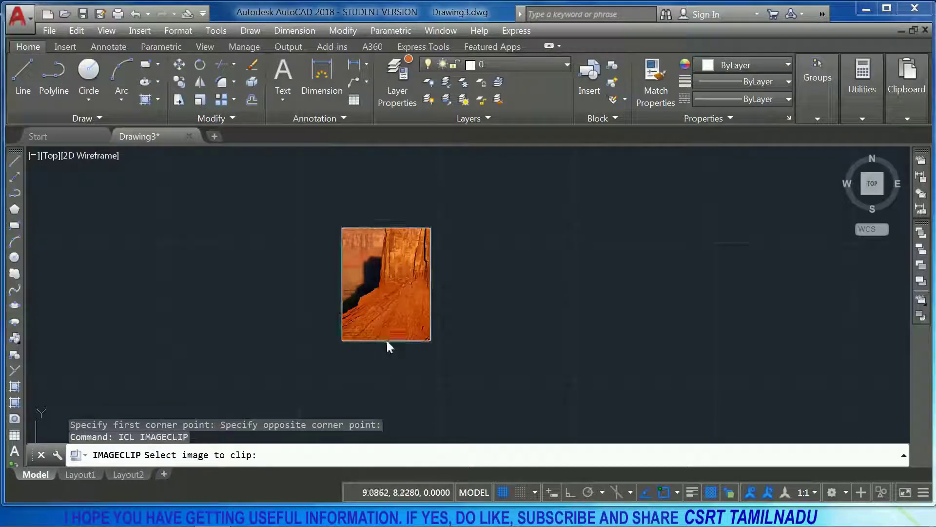
{"action": "left_click", "coordinate": [387, 340]}
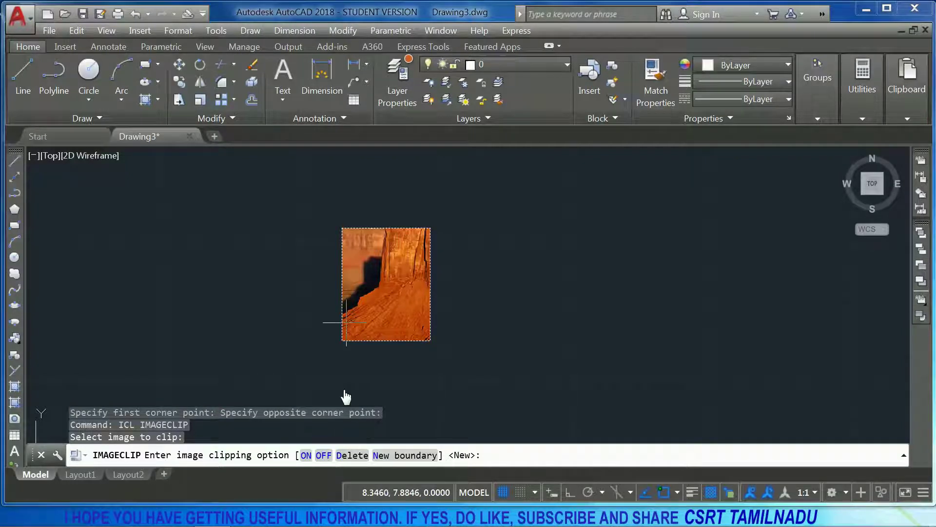
{"action": "left_click", "coordinate": [324, 455]}
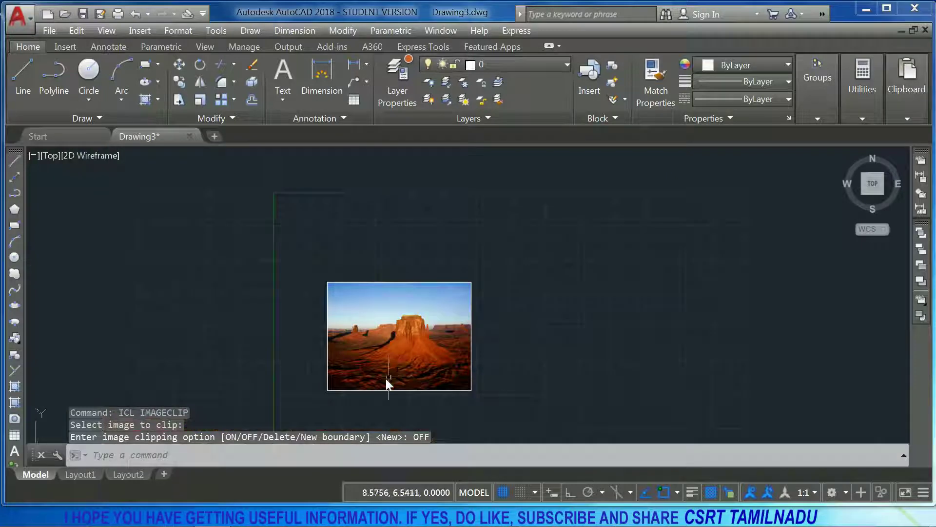
{"action": "middle_click_drag", "start_coordinate": [365, 380], "coordinate": [320, 394]}
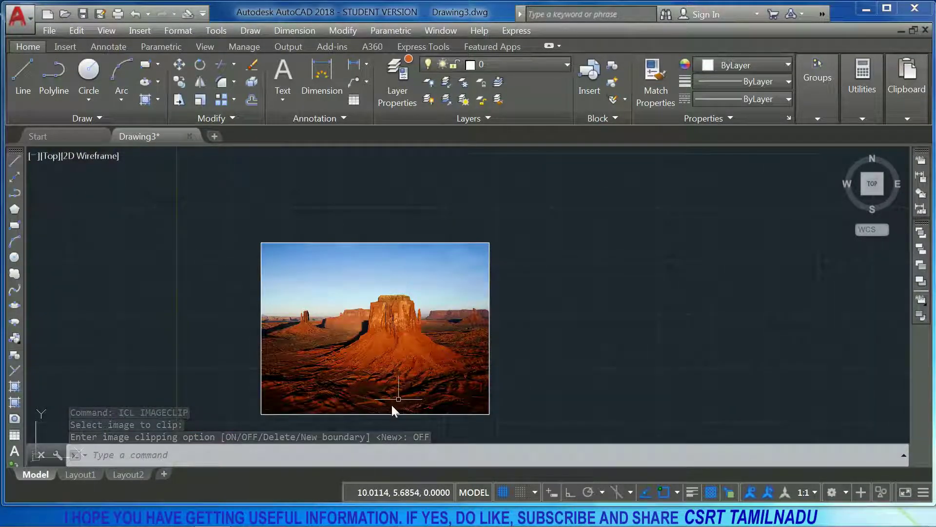
Turn the photo's clipping back ON so only the small rectangle shows
{"action": "key", "text": "Return"}
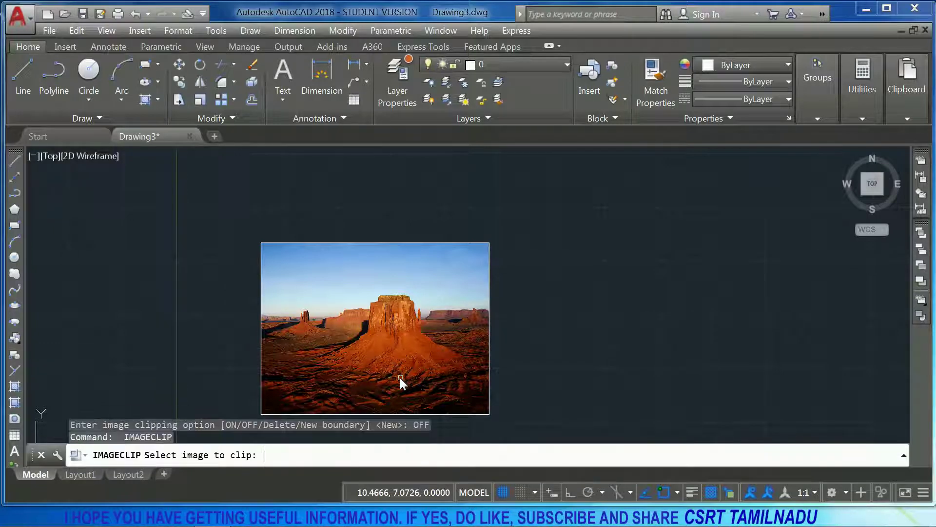
{"action": "left_click", "coordinate": [344, 414]}
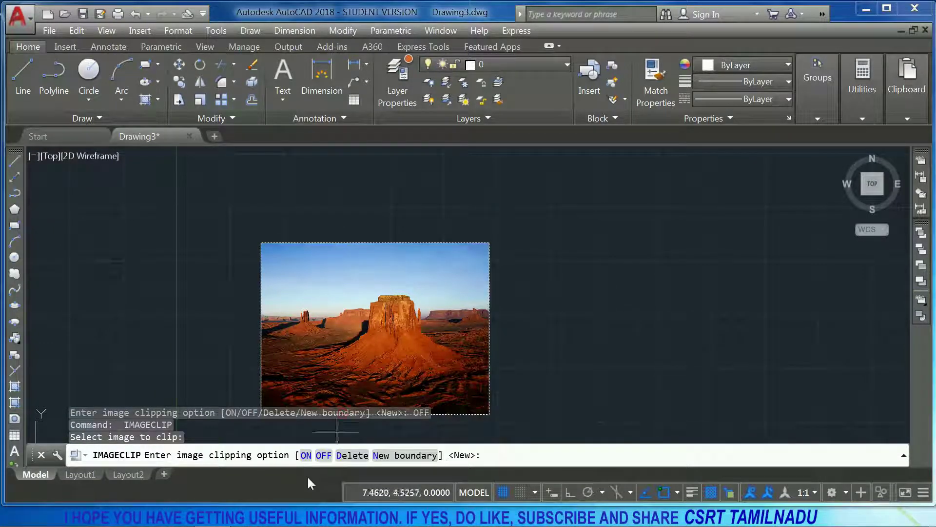
{"action": "left_click", "coordinate": [308, 455]}
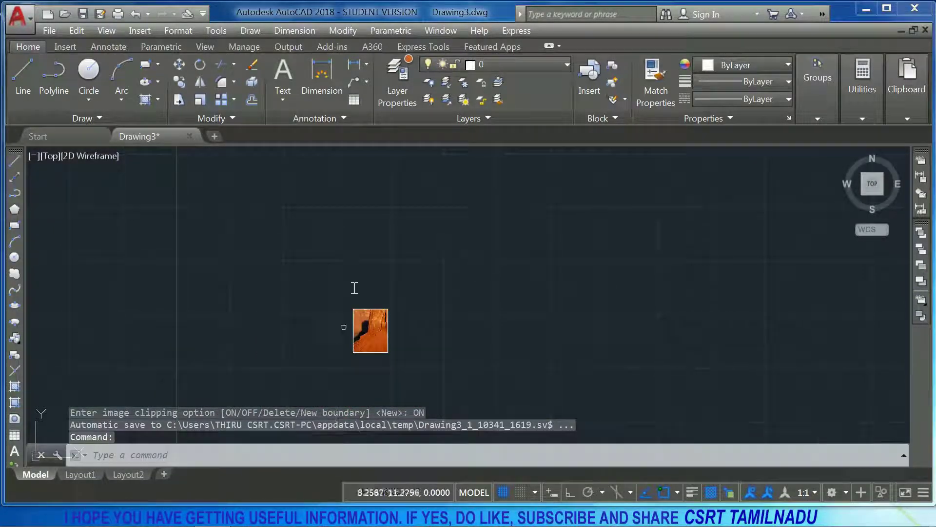
{"action": "scroll", "coordinate": [358, 333], "scroll_direction": "up", "scroll_amount": 5}
{"action": "scroll", "coordinate": [402, 341], "scroll_direction": "down", "scroll_amount": 7}
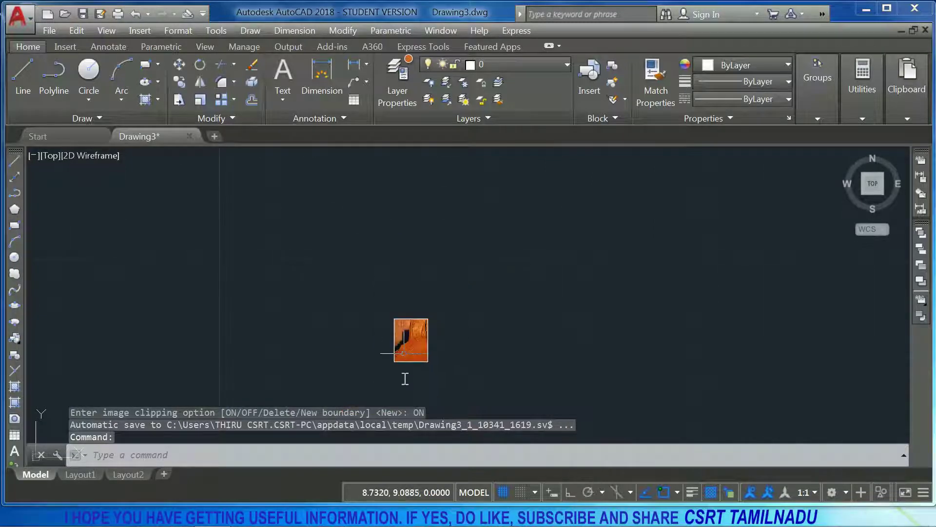
{"action": "scroll", "coordinate": [400, 376], "scroll_direction": "up", "scroll_amount": 5}
{"action": "key", "text": "Return"}
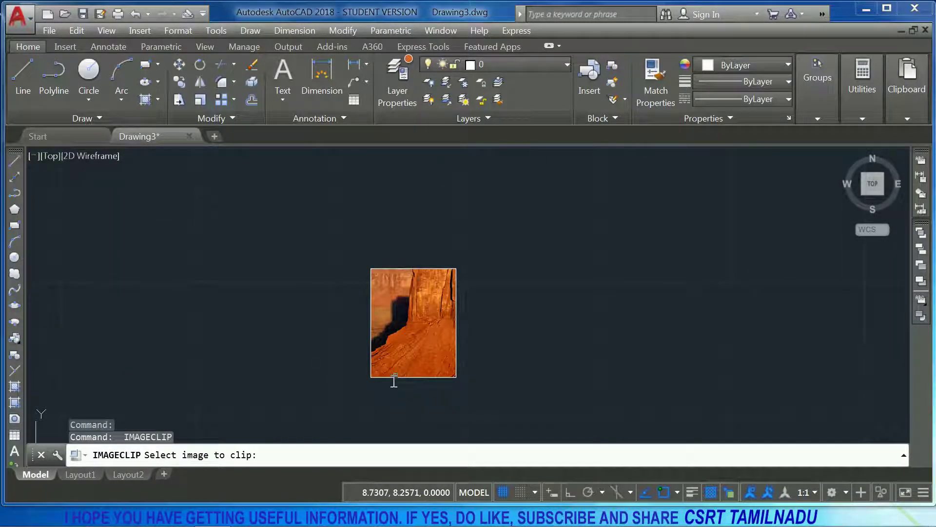
Delete the photo's clip boundary to reveal the full desert scene
{"action": "left_click", "coordinate": [394, 379]}
{"action": "left_click", "coordinate": [363, 374]}
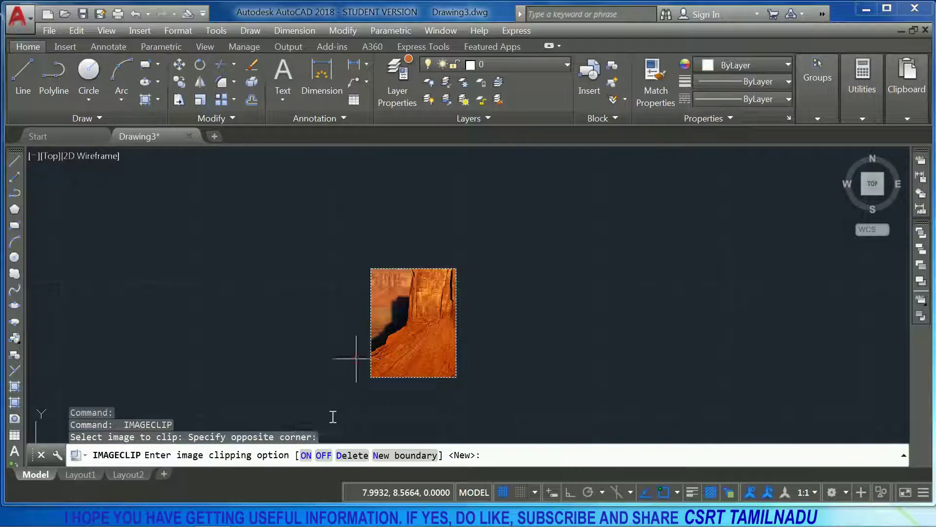
{"action": "left_click", "coordinate": [358, 457]}
{"action": "scroll", "coordinate": [351, 361], "scroll_direction": "up", "scroll_amount": 5}
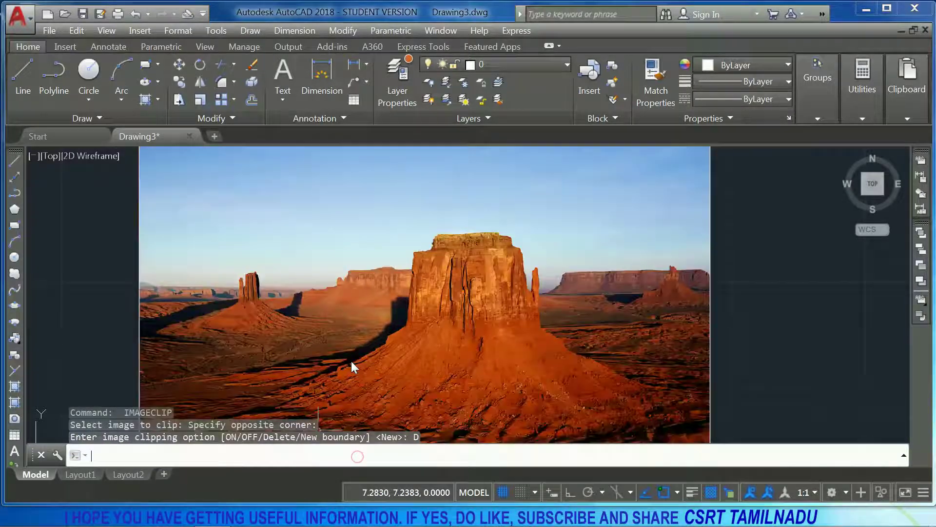
{"action": "scroll", "coordinate": [414, 342], "scroll_direction": "down", "scroll_amount": 2}
{"action": "scroll", "coordinate": [410, 359], "scroll_direction": "down", "scroll_amount": 4}
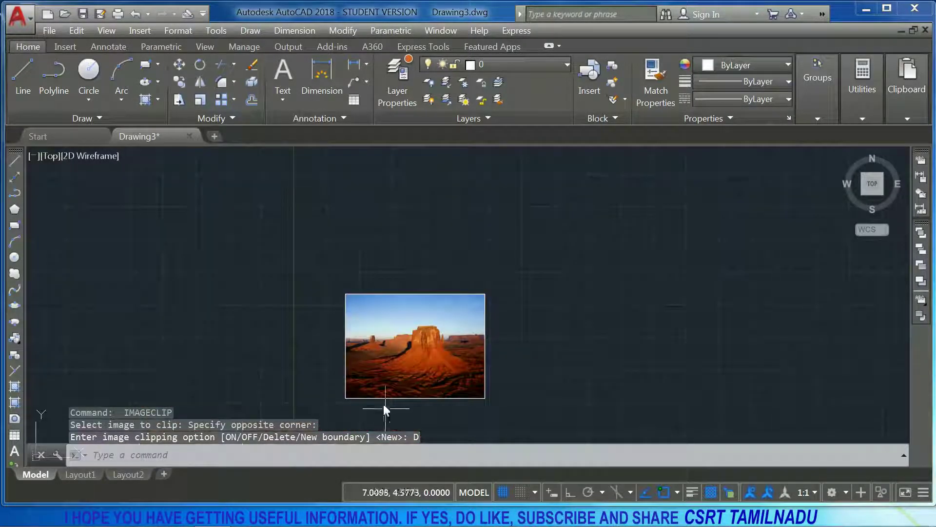
Turn clipping off, then undo back to the small clipped view
{"action": "key", "text": "Return"}
{"action": "left_click", "coordinate": [384, 399]}
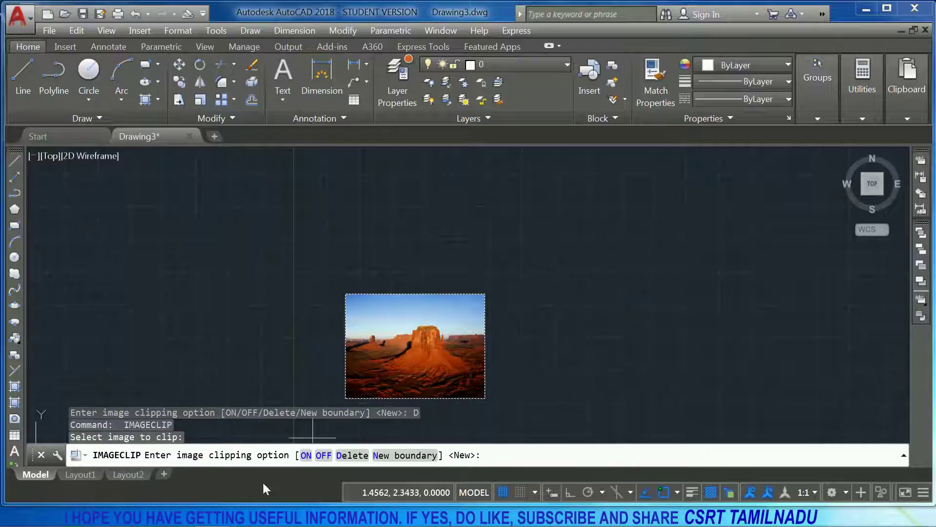
{"action": "left_click", "coordinate": [323, 454]}
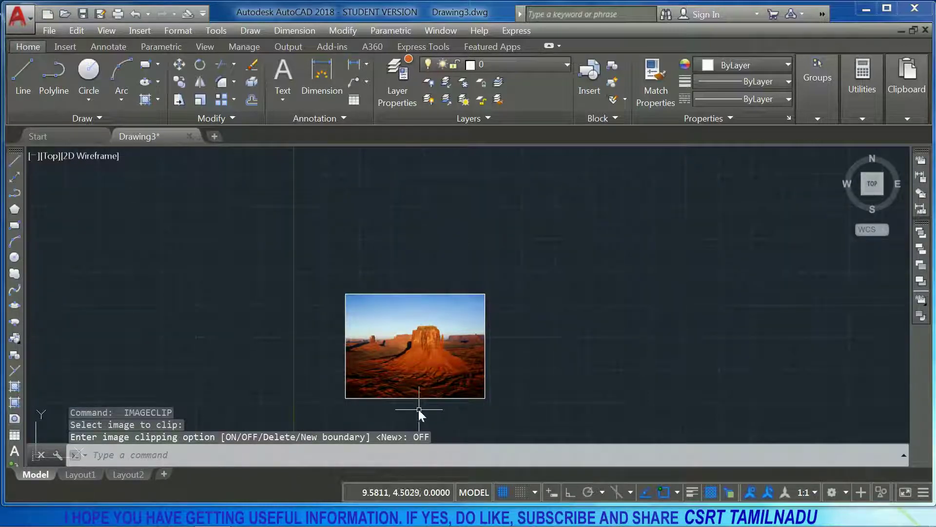
{"action": "key", "text": "ctrl+z"}
{"action": "key", "text": "ctrl+z"}
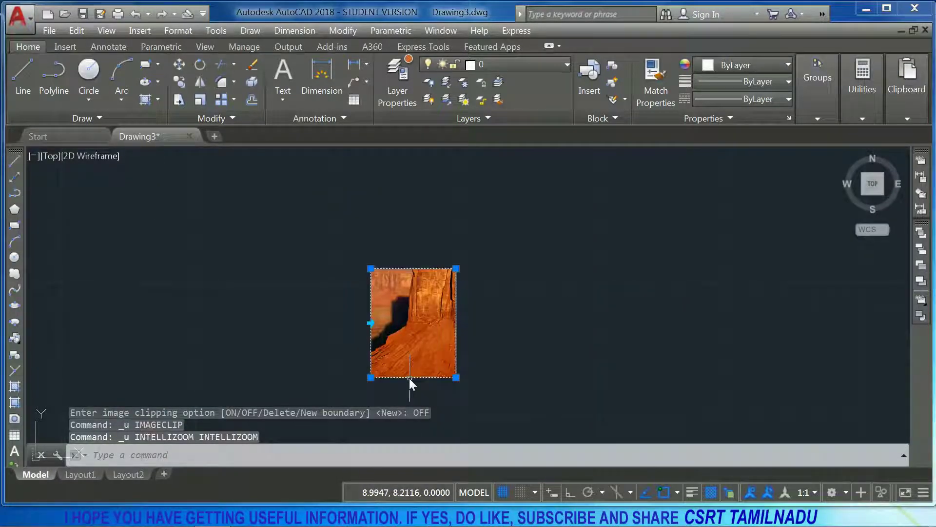
Erase the clipped Desert photo with the E command
{"action": "left_click", "coordinate": [409, 379]}
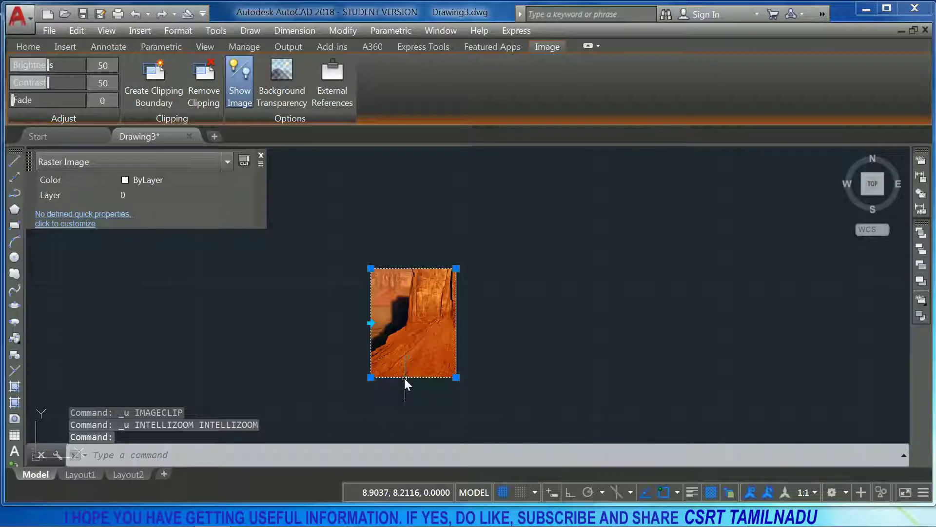
{"action": "type", "text": "E"}
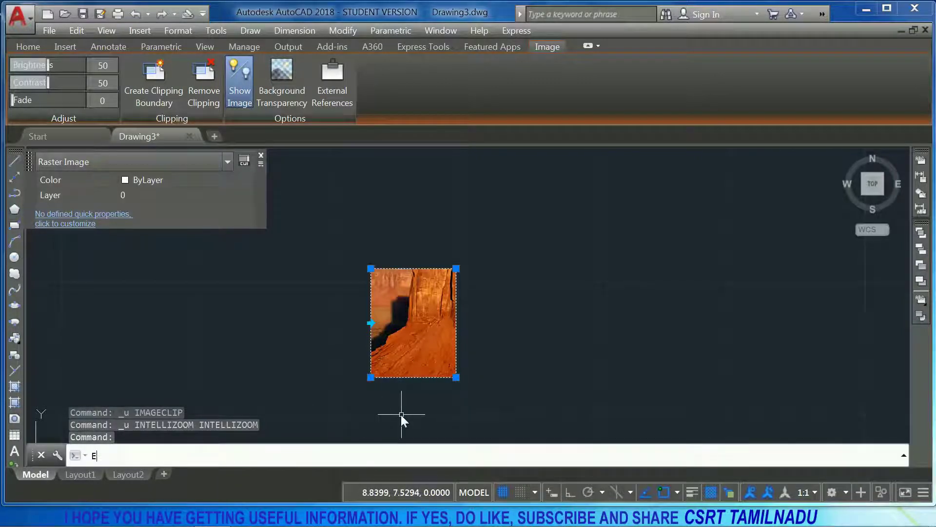
{"action": "key", "text": "Return"}
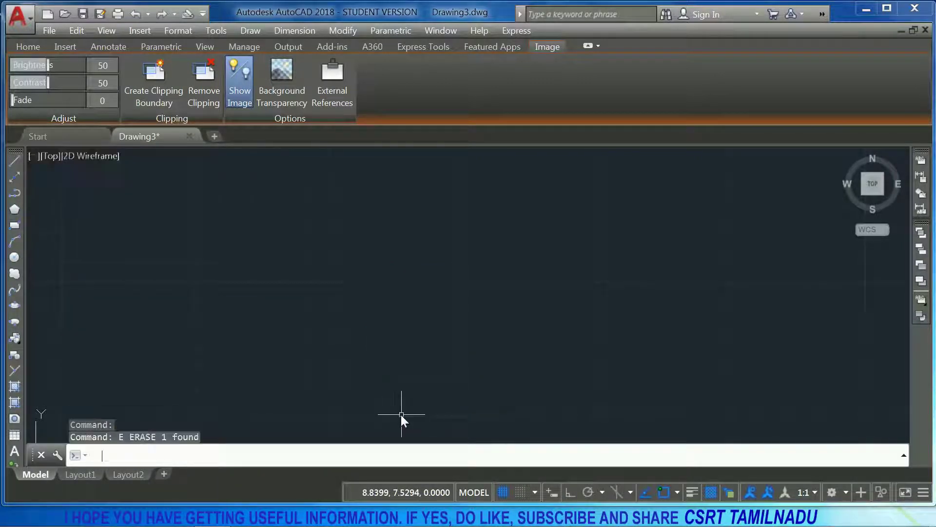